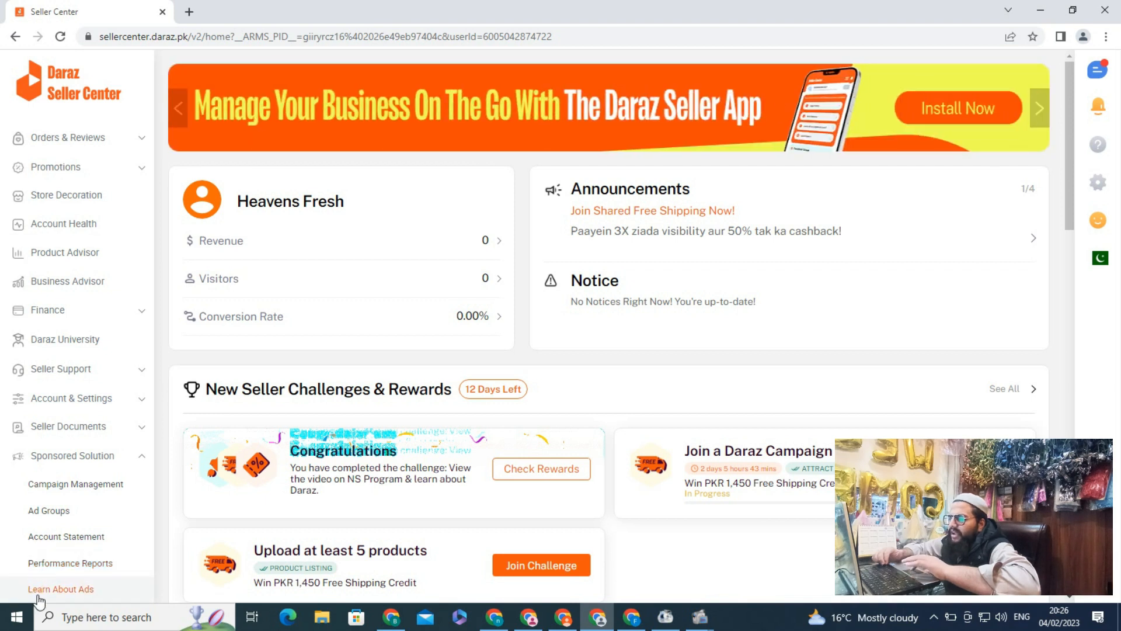
# - Open Campaign Management under Sponsored Solution, agree to the Terms and Conditions, and create and start the advertising account
pyautogui.click(56, 485)
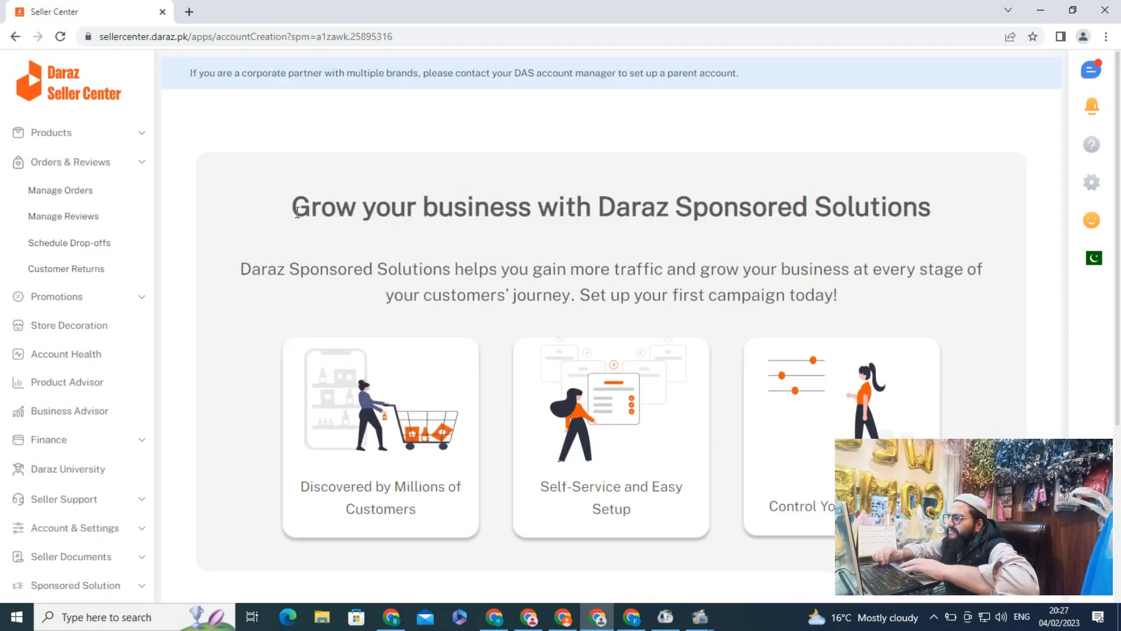
pyautogui.scroll(-3, 277, 202)
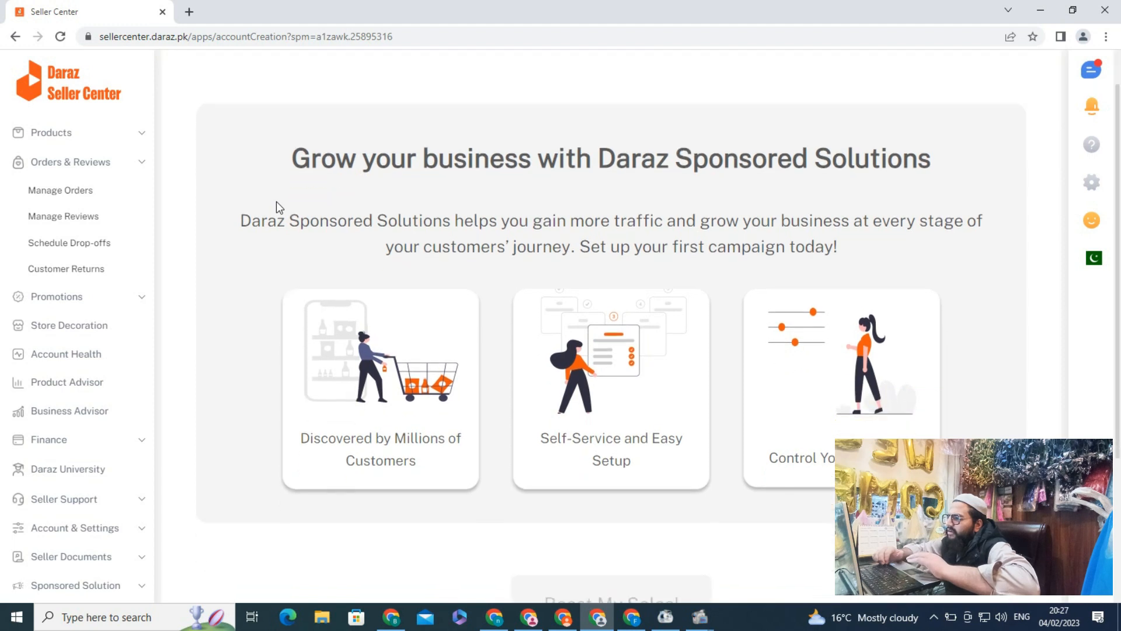
pyautogui.scroll(-2, 298, 212)
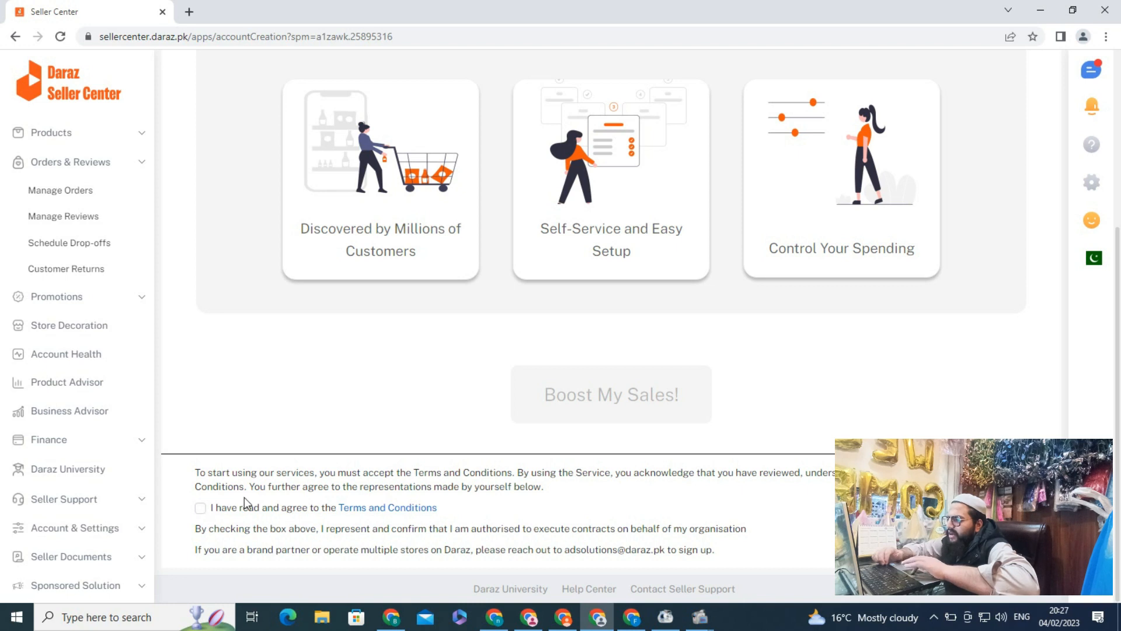
pyautogui.click(201, 512)
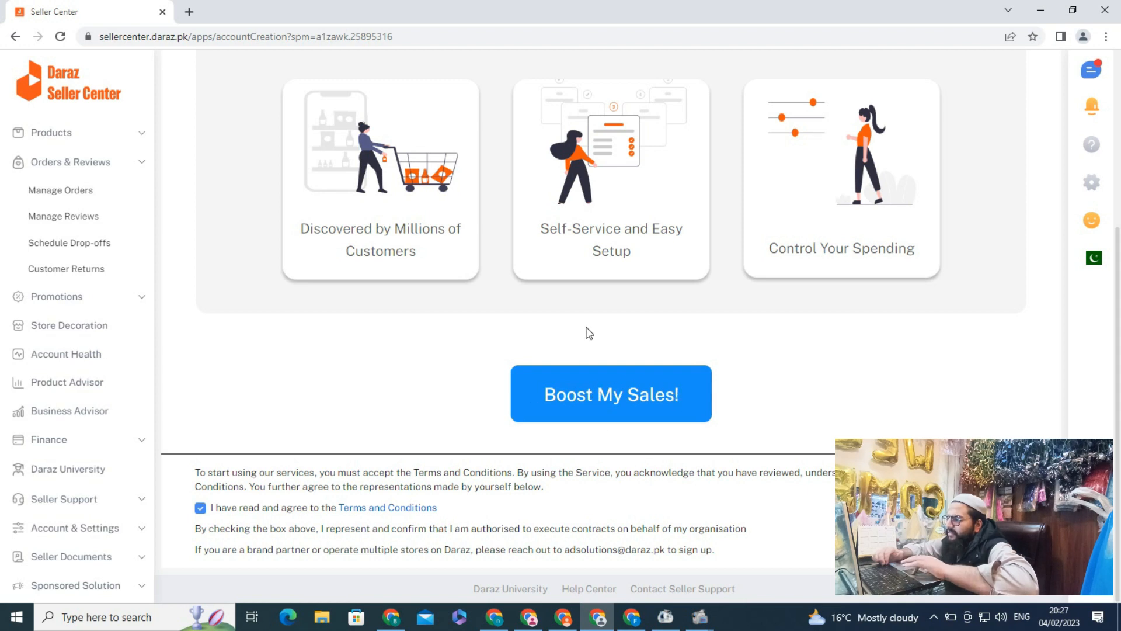
pyautogui.click(619, 394)
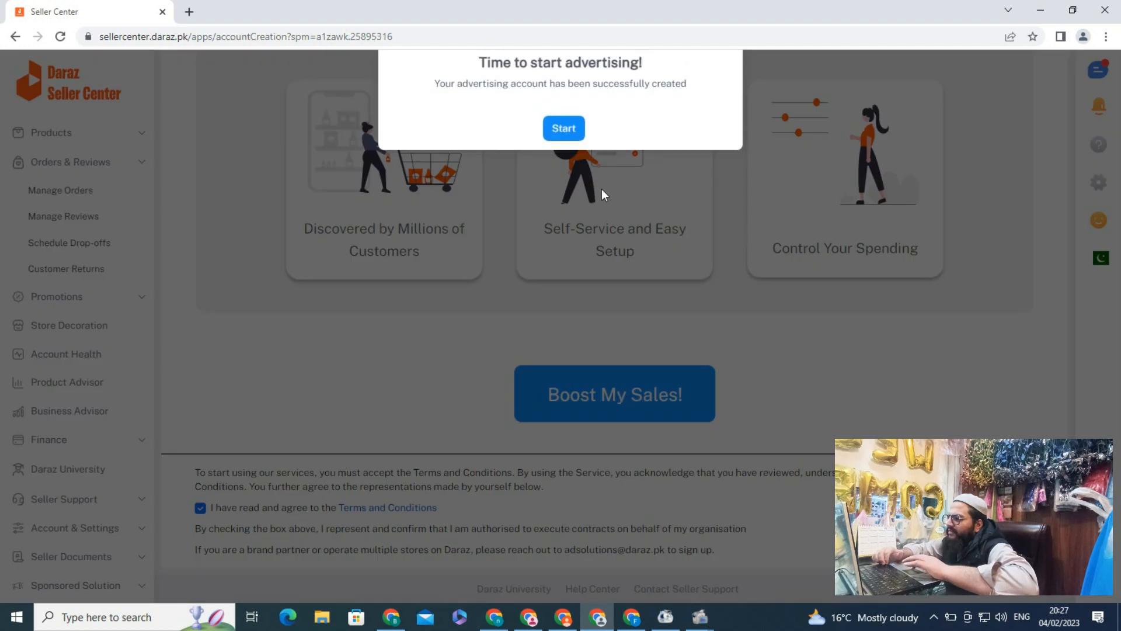
pyautogui.click(555, 134)
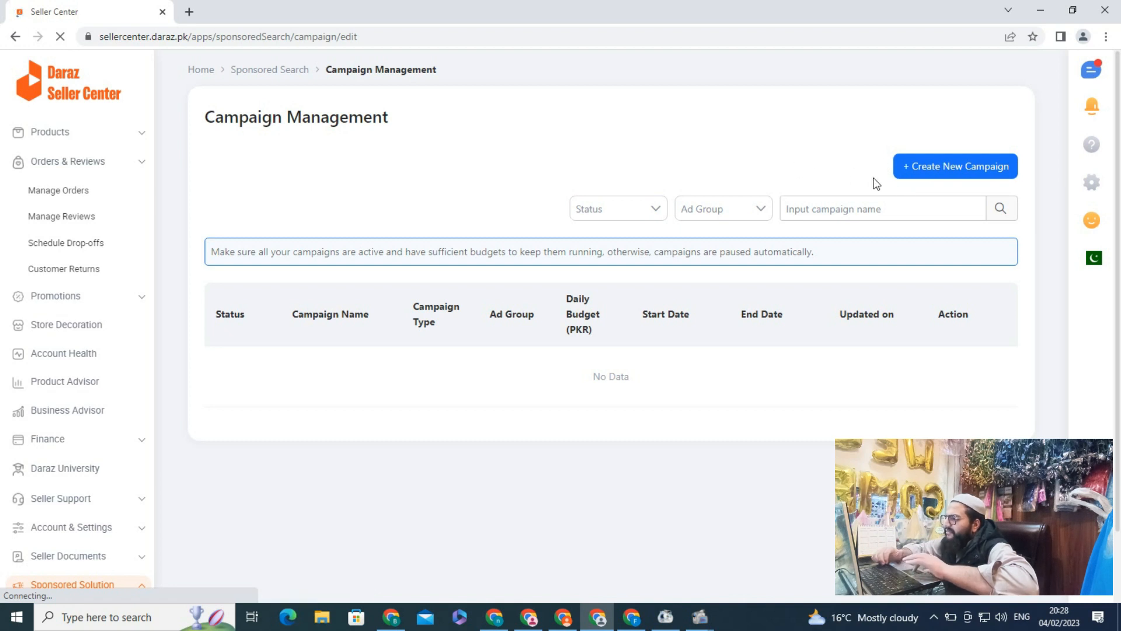
# - Create a new campaign and enter "Heavens-Fresh-1st-campaign" as its name
pyautogui.click(909, 173)
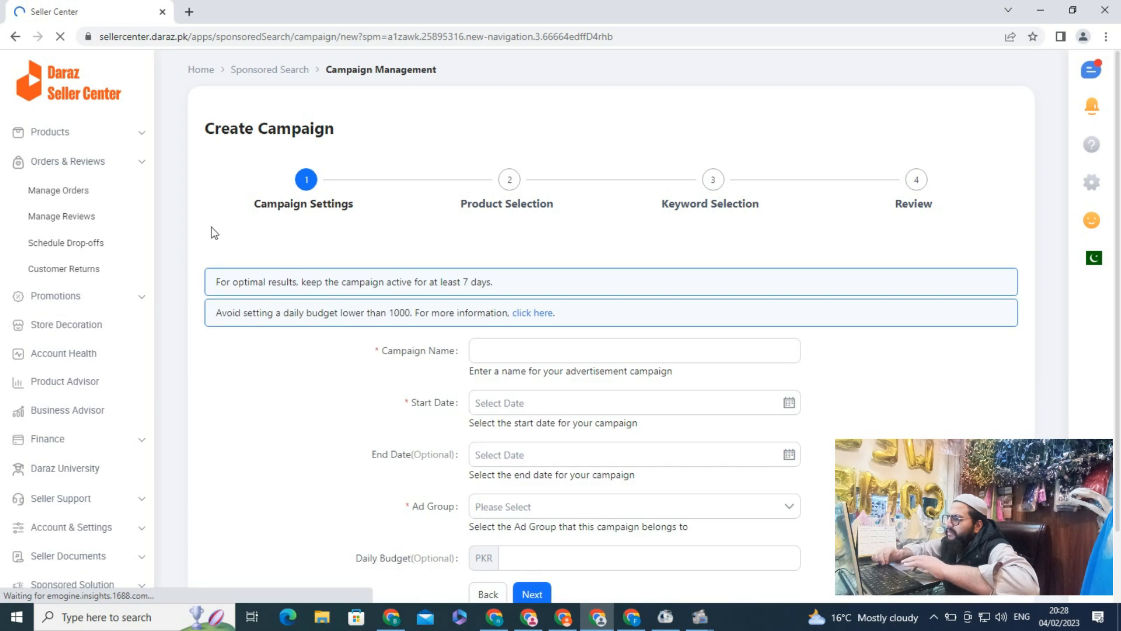
pyautogui.scroll(-1, 214, 233)
pyautogui.click(493, 267)
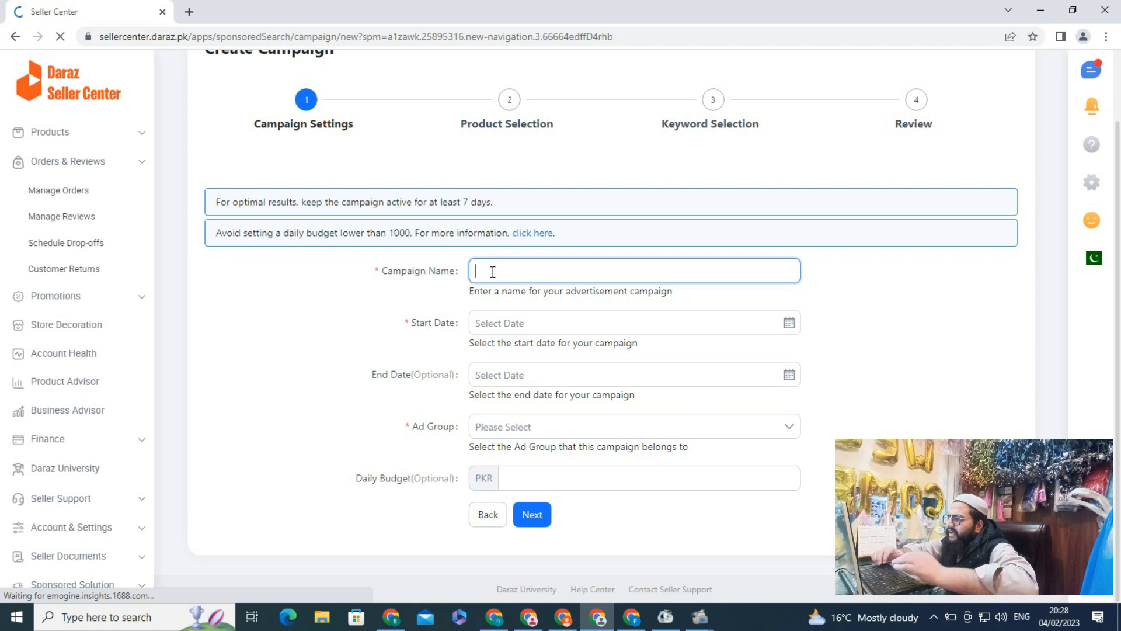
pyautogui.write('Hea')
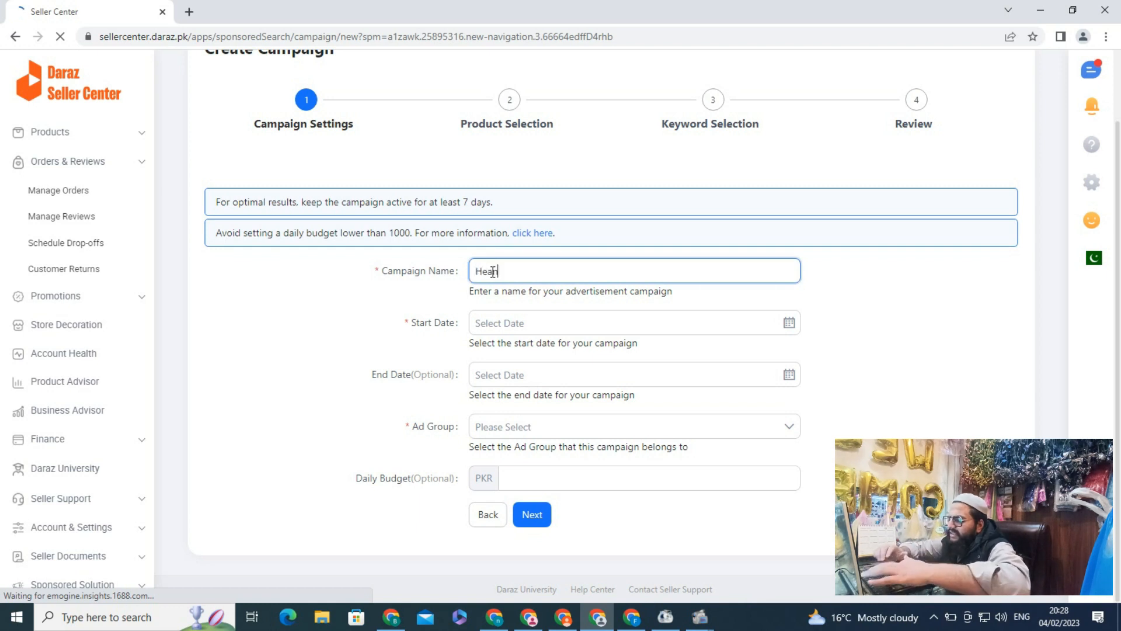
pyautogui.write('vens')
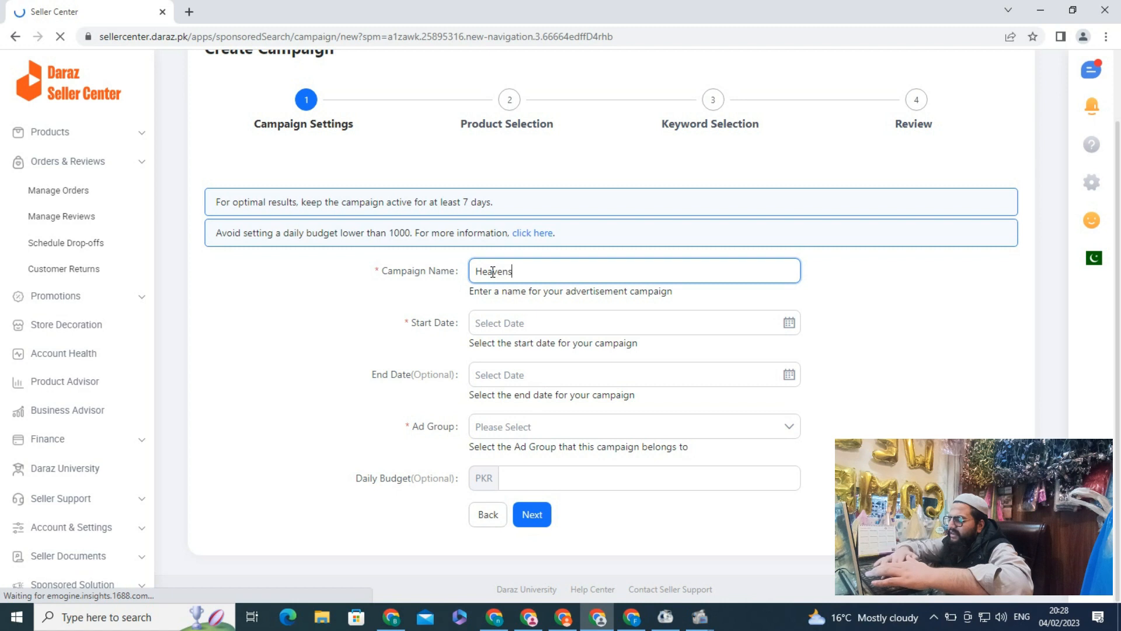
pyautogui.write(' Fresh')
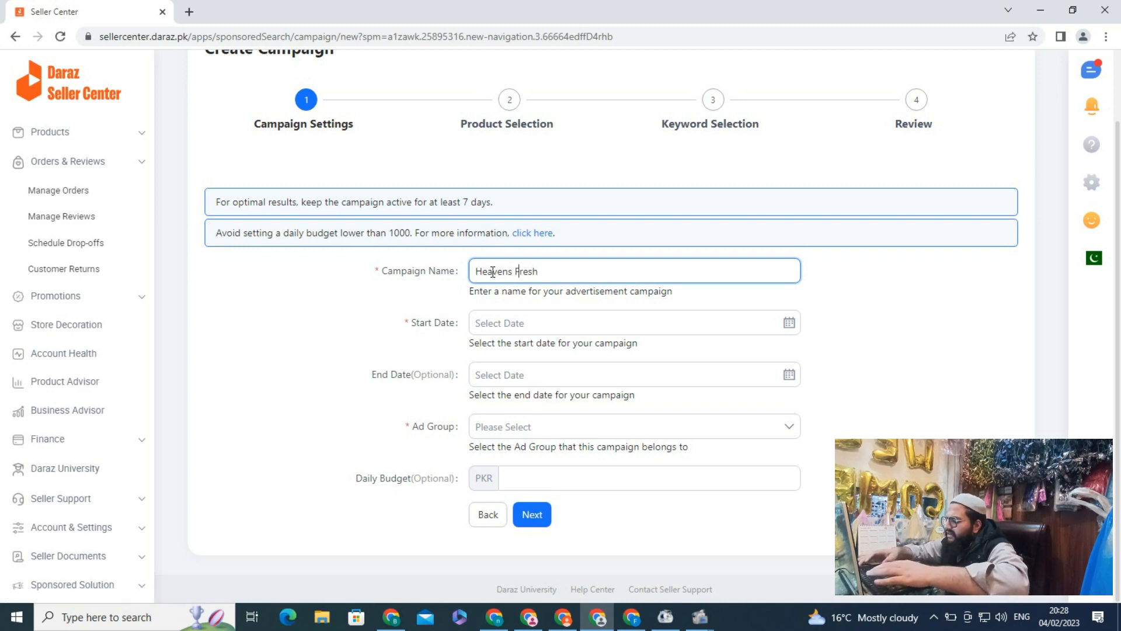
pyautogui.press('BackSpace')
pyautogui.write('-')
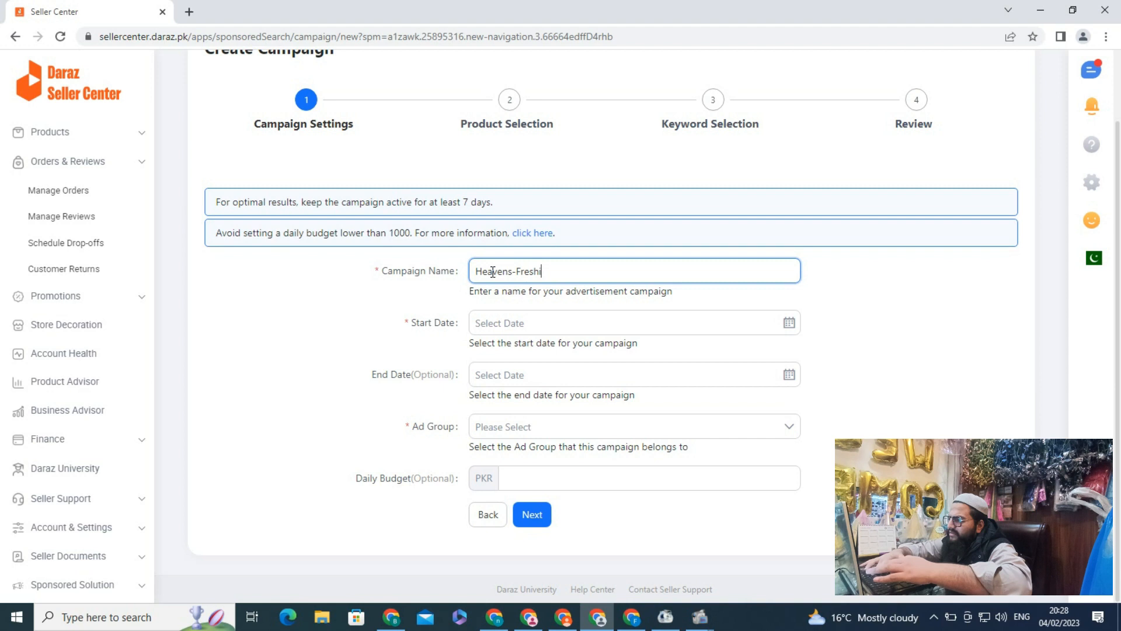
pyautogui.write('l')
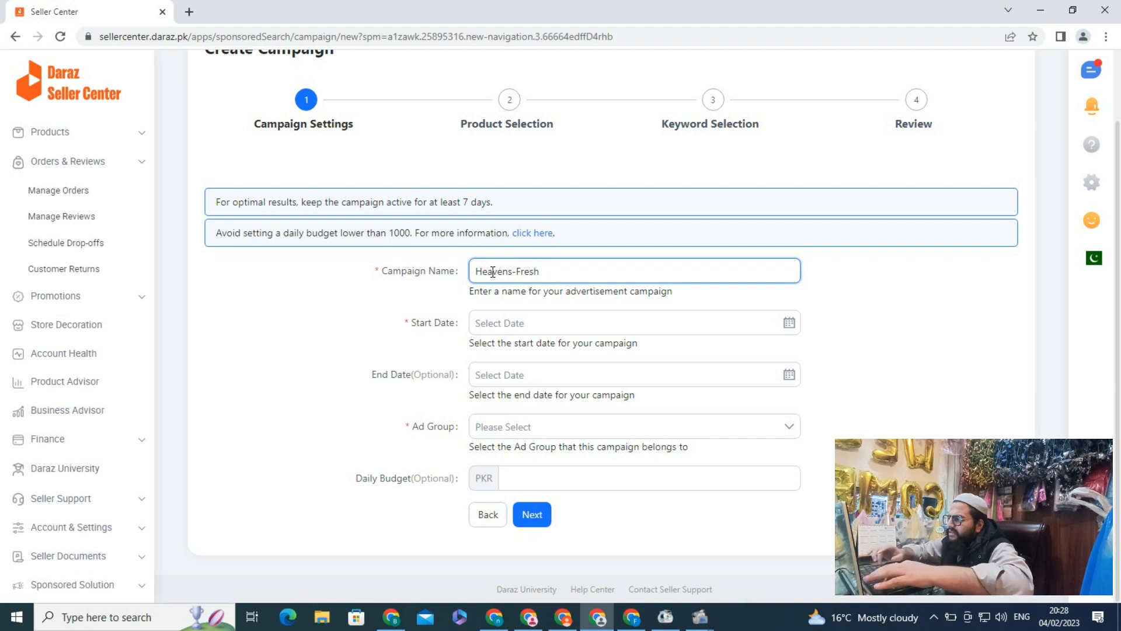
pyautogui.write('st ')
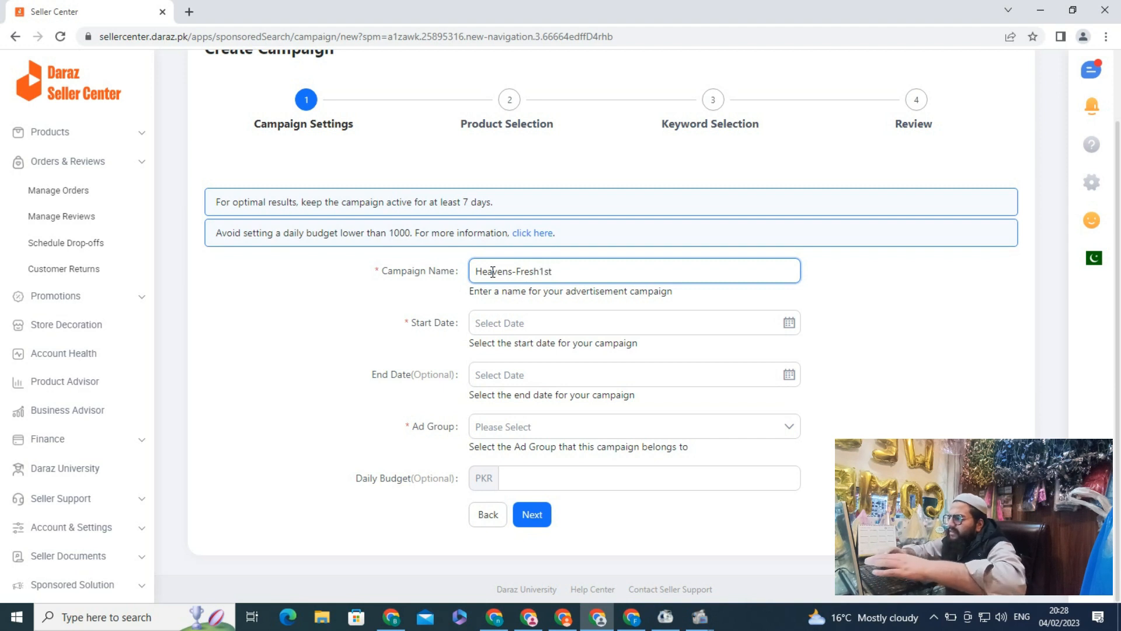
pyautogui.write('0-')
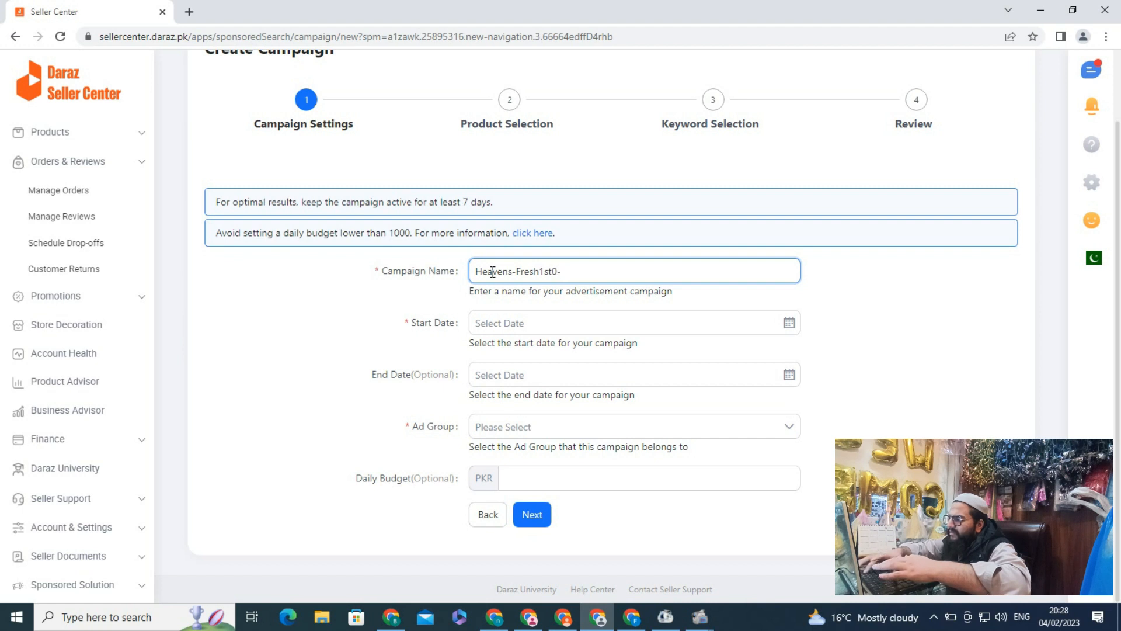
pyautogui.press('BackSpace')
pyautogui.press('BackSpace')
pyautogui.write('-c')
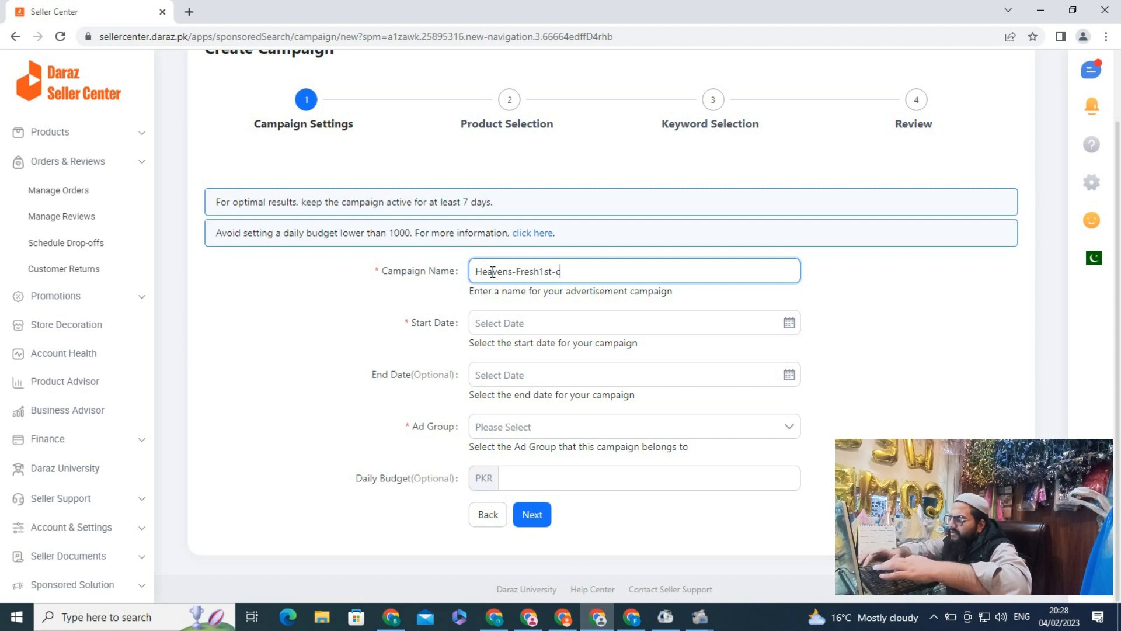
pyautogui.write('ampaign')
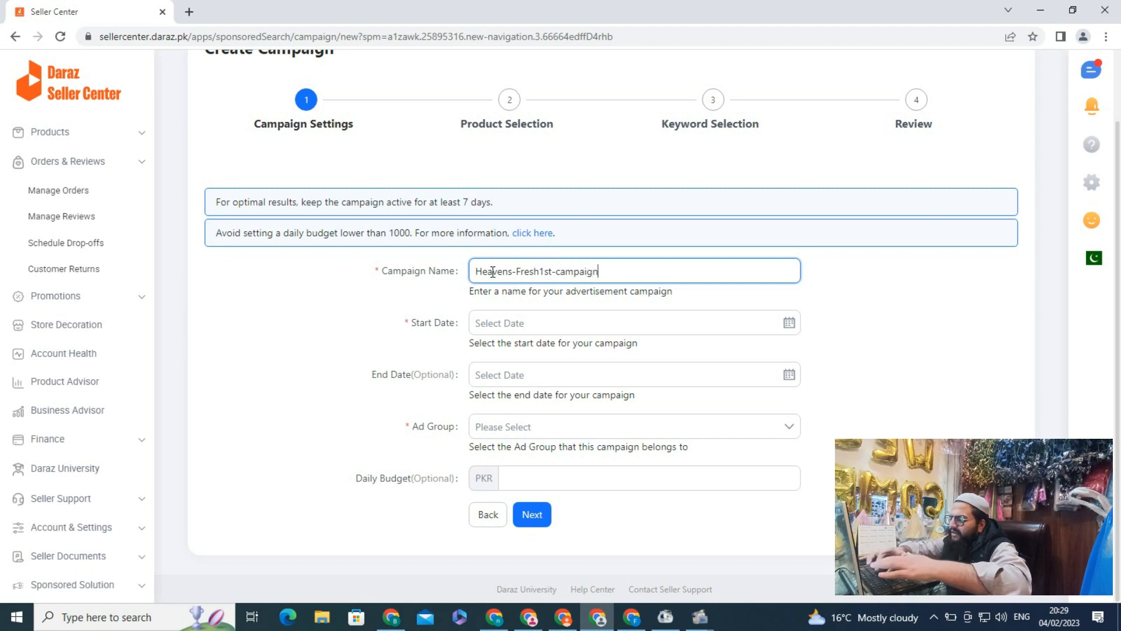
pyautogui.press('Left')
pyautogui.press('Left')
pyautogui.press('Left')
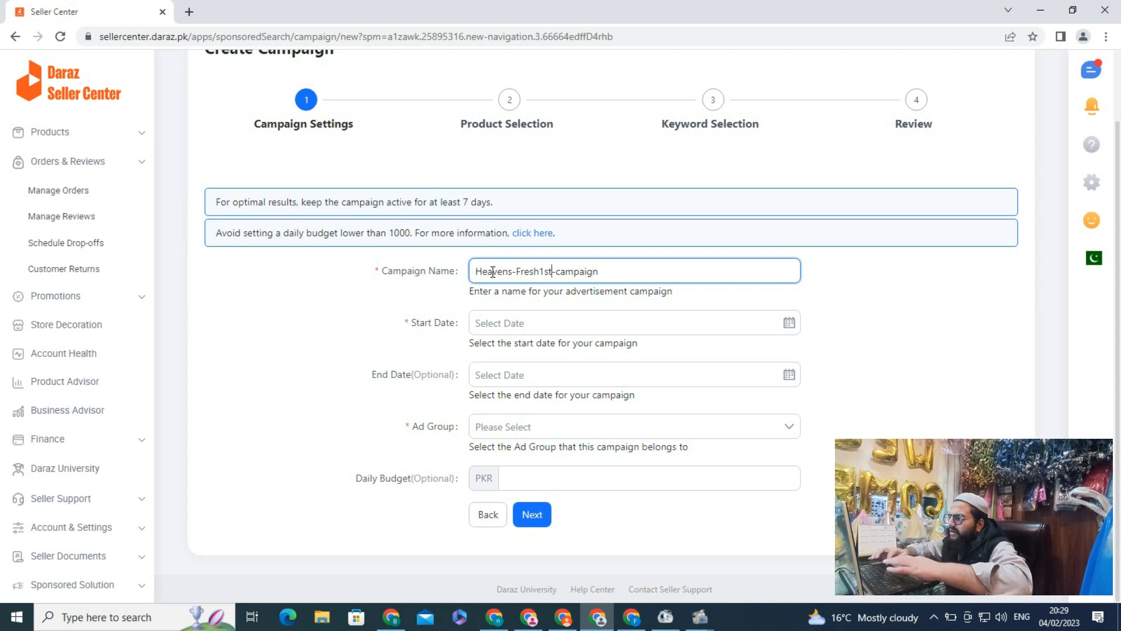
pyautogui.write('-')
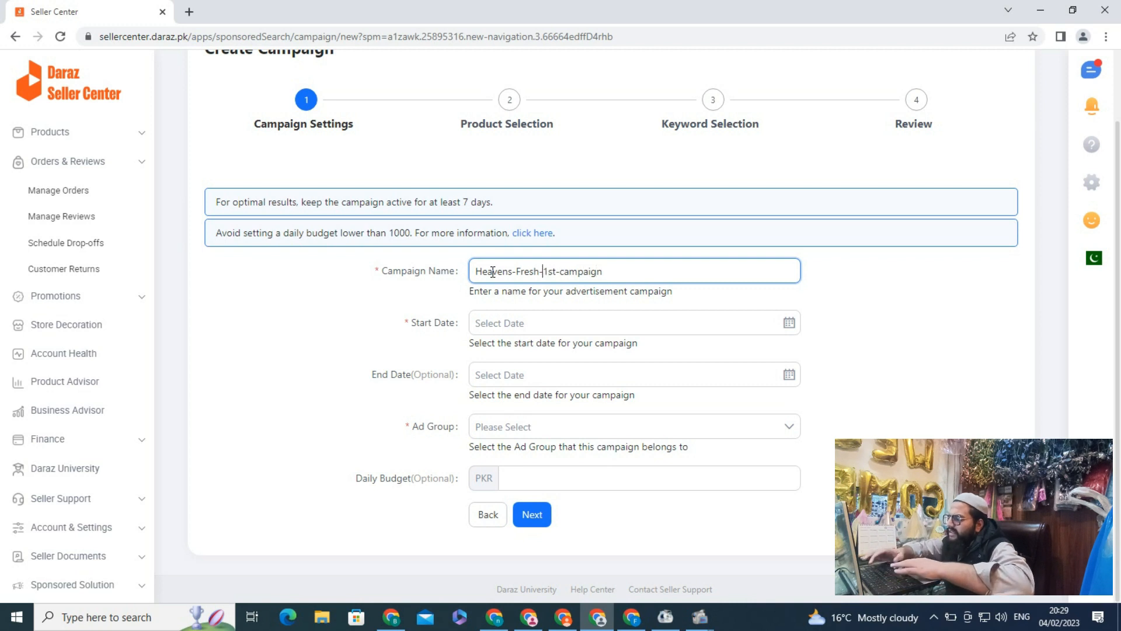
# - Set the campaign's start date to 2023-02-05 and its end date to 2023-02-12
pyautogui.click(503, 323)
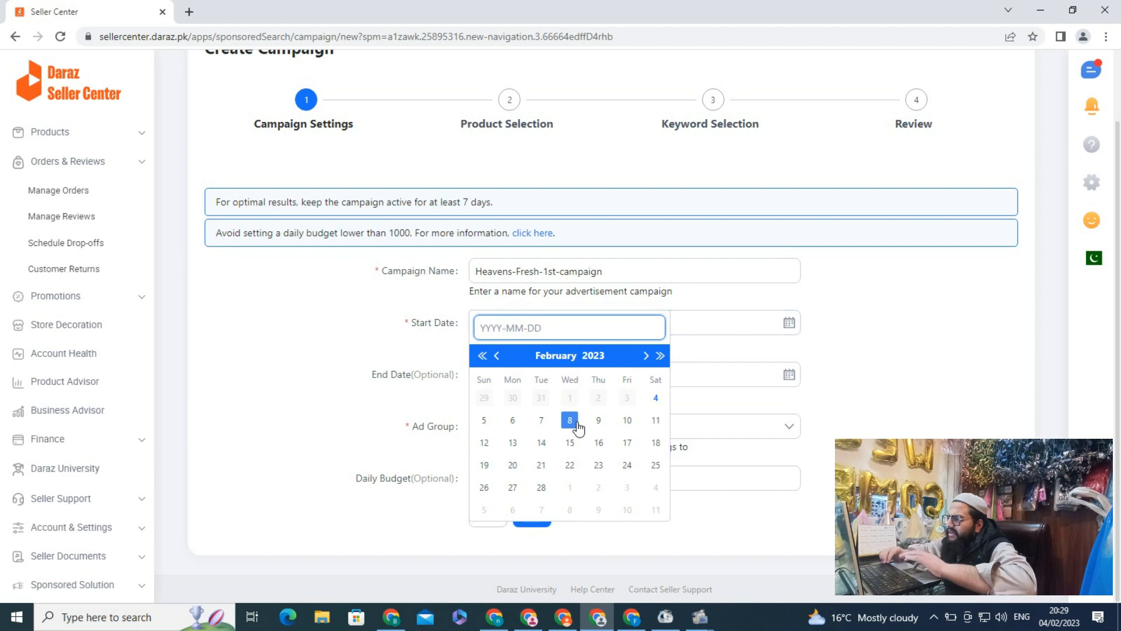
pyautogui.click(484, 420)
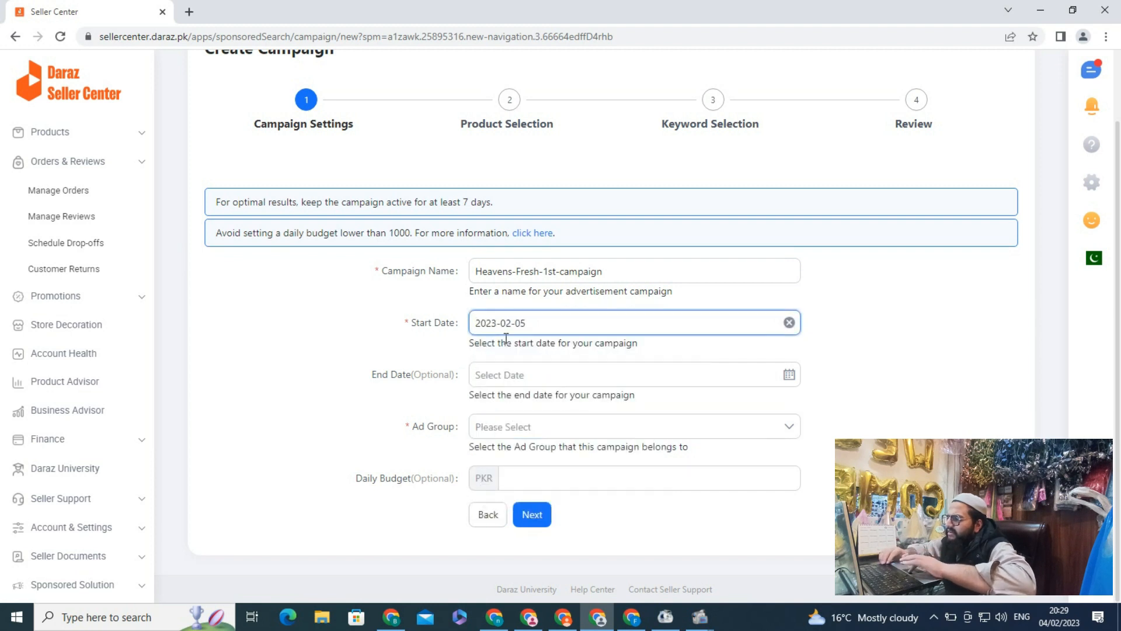
pyautogui.click(501, 374)
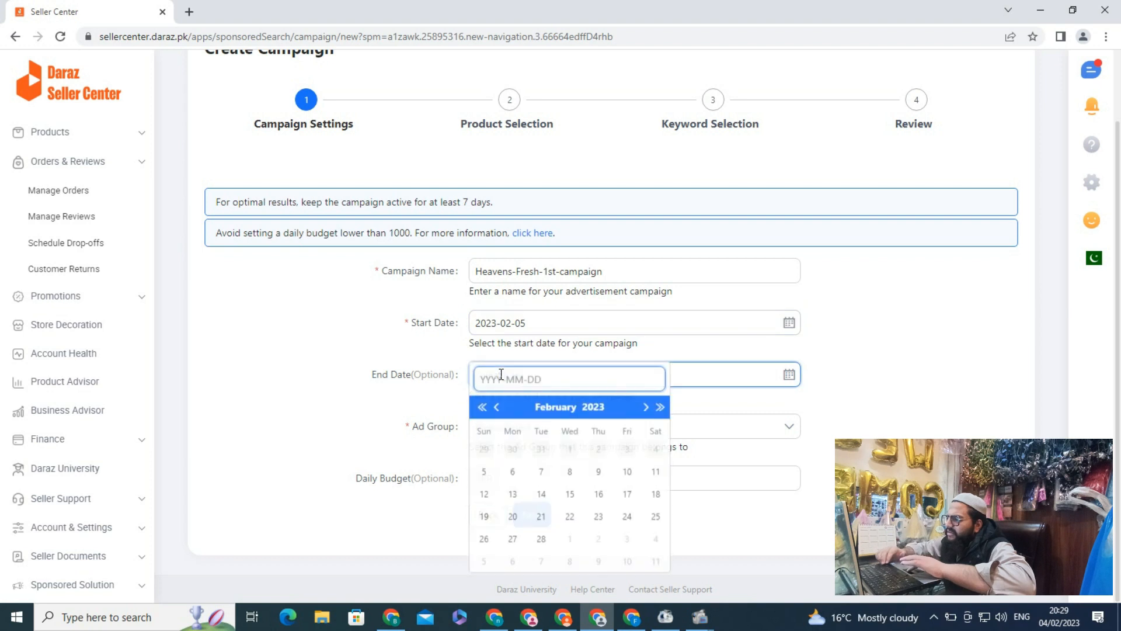
pyautogui.click(484, 494)
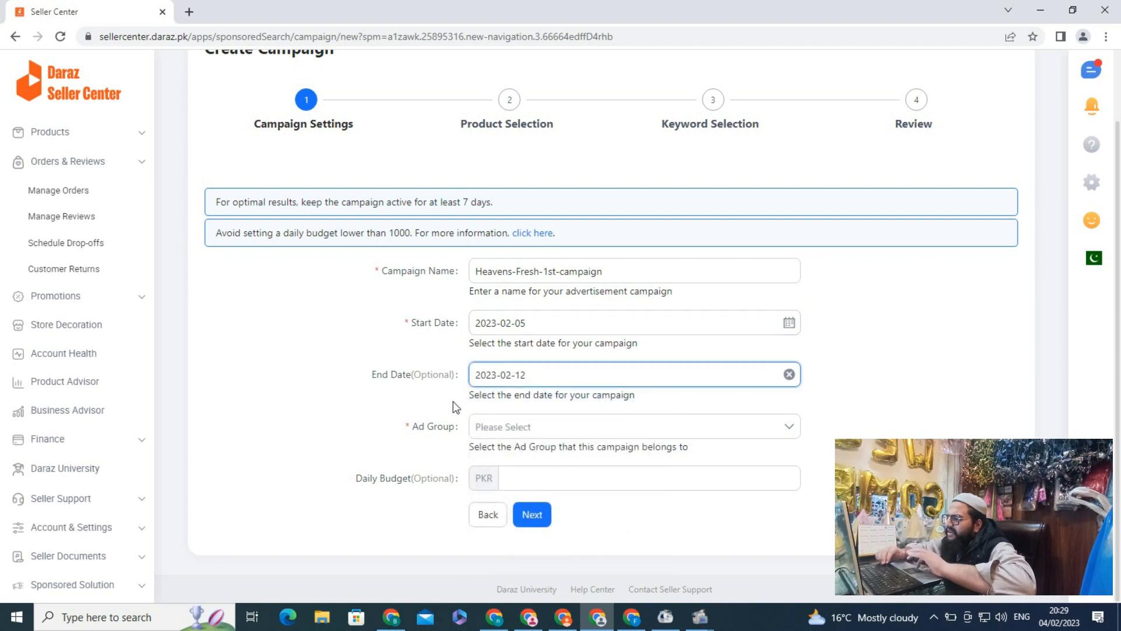
pyautogui.click(373, 405)
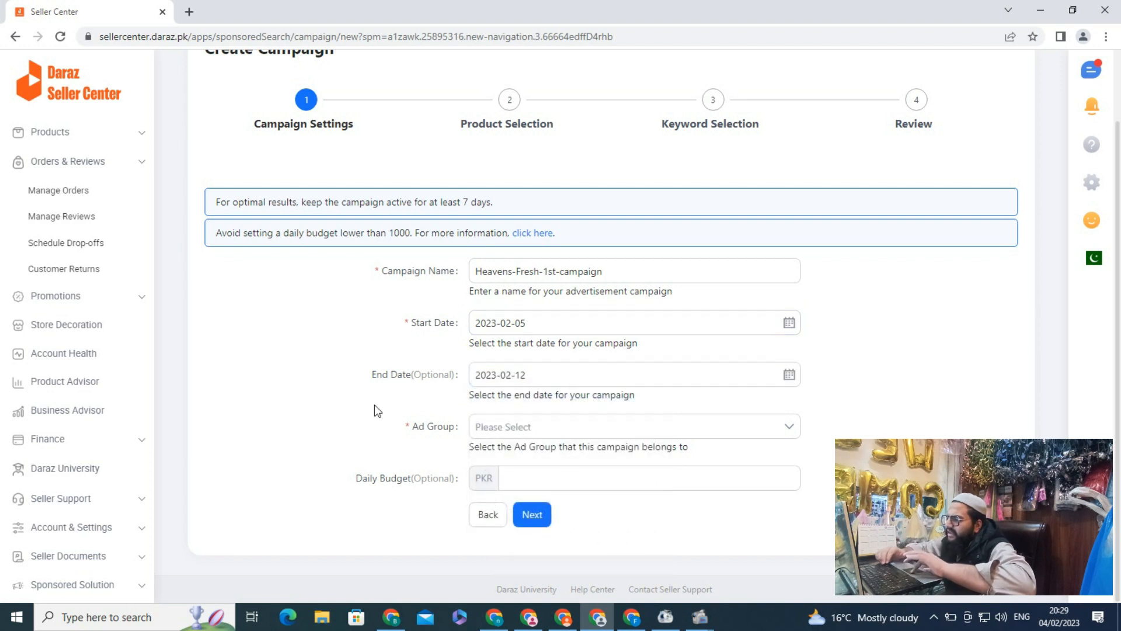
# - Assign the campaign to the Default ad group, set the daily budget to PKR 100, and submit the campaign settings
pyautogui.click(504, 422)
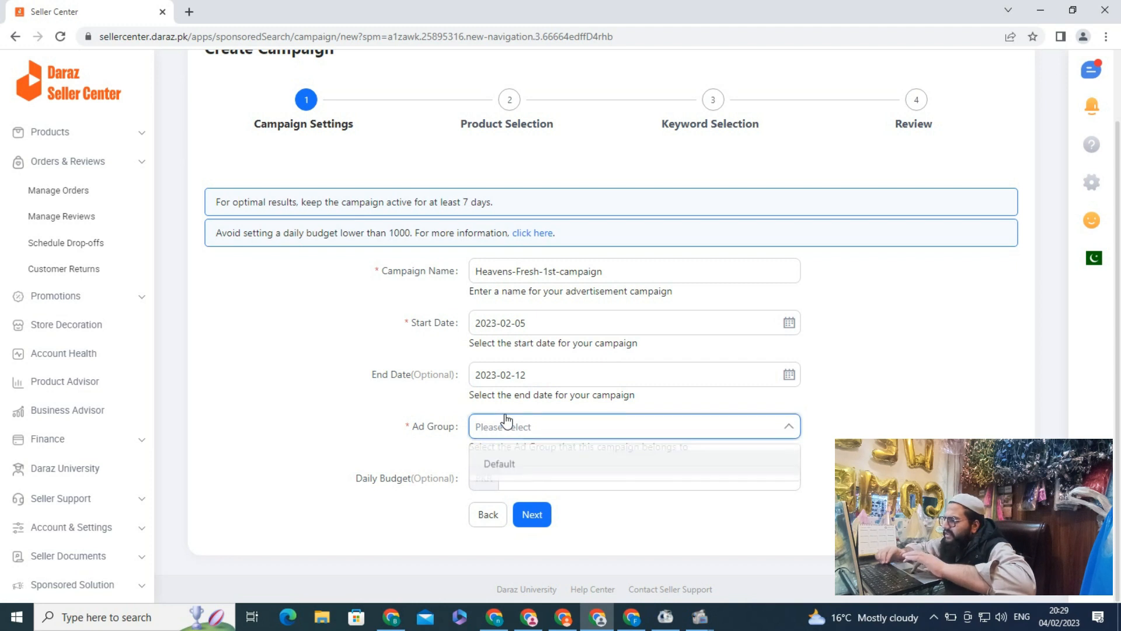
pyautogui.click(498, 462)
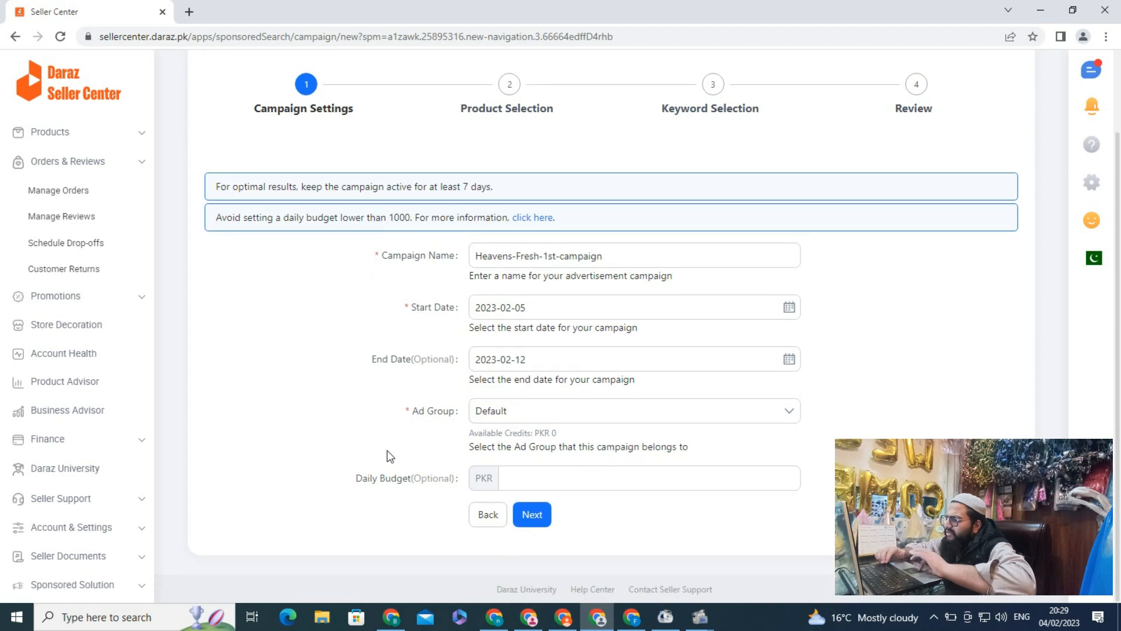
pyautogui.click(539, 478)
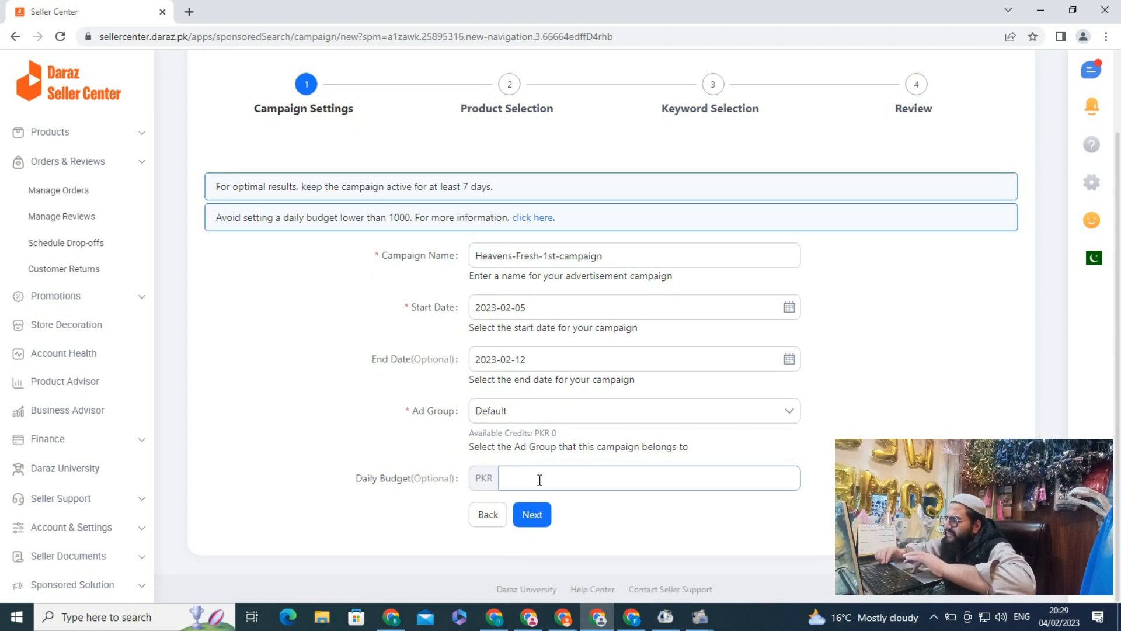
pyautogui.write('100')
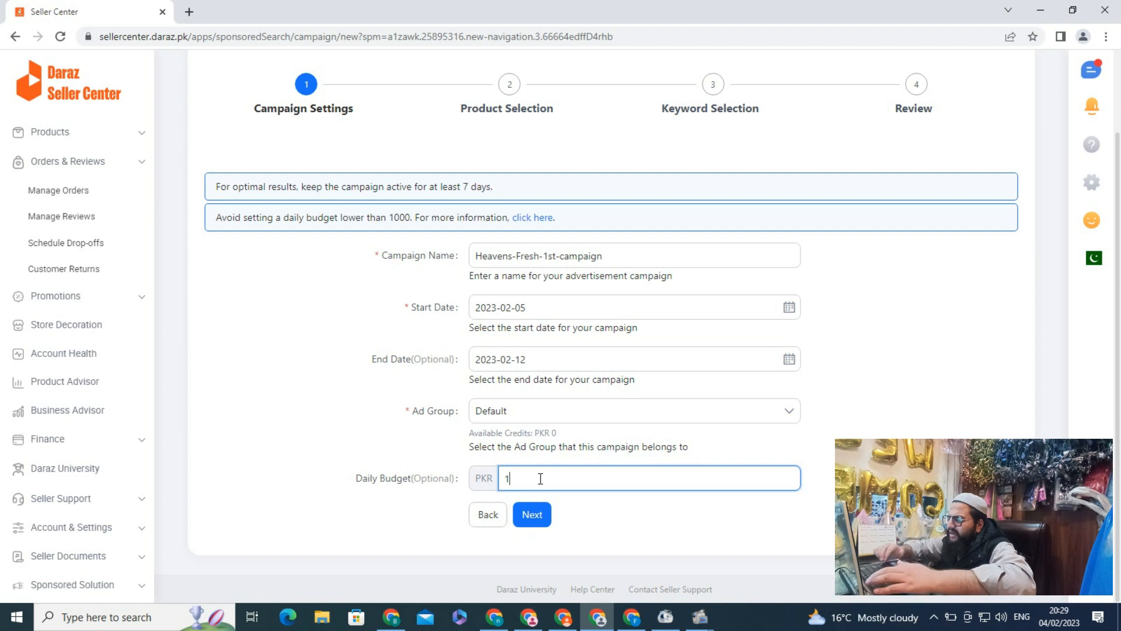
pyautogui.press('BackSpace')
pyautogui.press('BackSpace')
pyautogui.press('BackSpace')
pyautogui.write('100')
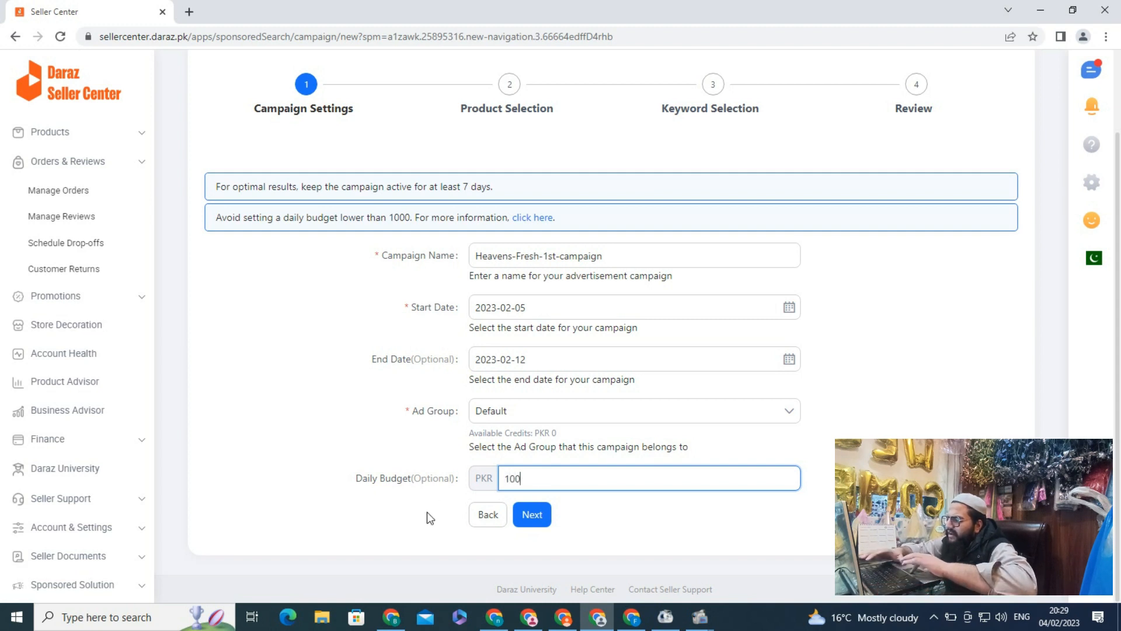
pyautogui.click(536, 522)
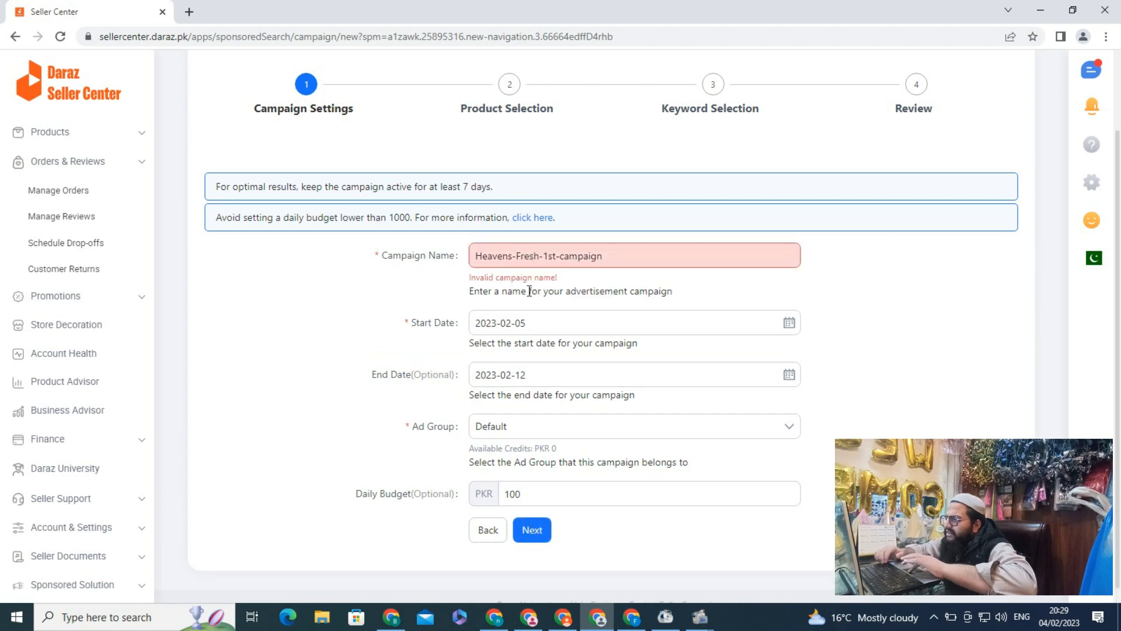
# - Replace the hyphens in the campaign name with spaces so it reads "Heavens Fresh 1st campaign", and continue to product selection
pyautogui.click(561, 256)
pyautogui.press('BackSpace')
pyautogui.press('BackSpace')
pyautogui.press('Left')
pyautogui.press('Left')
pyautogui.press('BackSpace')
pyautogui.press('Right')
pyautogui.press('Right')
pyautogui.press('Right')
pyautogui.press('Right')
pyautogui.press('Right')
pyautogui.press('Right')
pyautogui.press('Right')
pyautogui.press('Right')
pyautogui.press('Right')
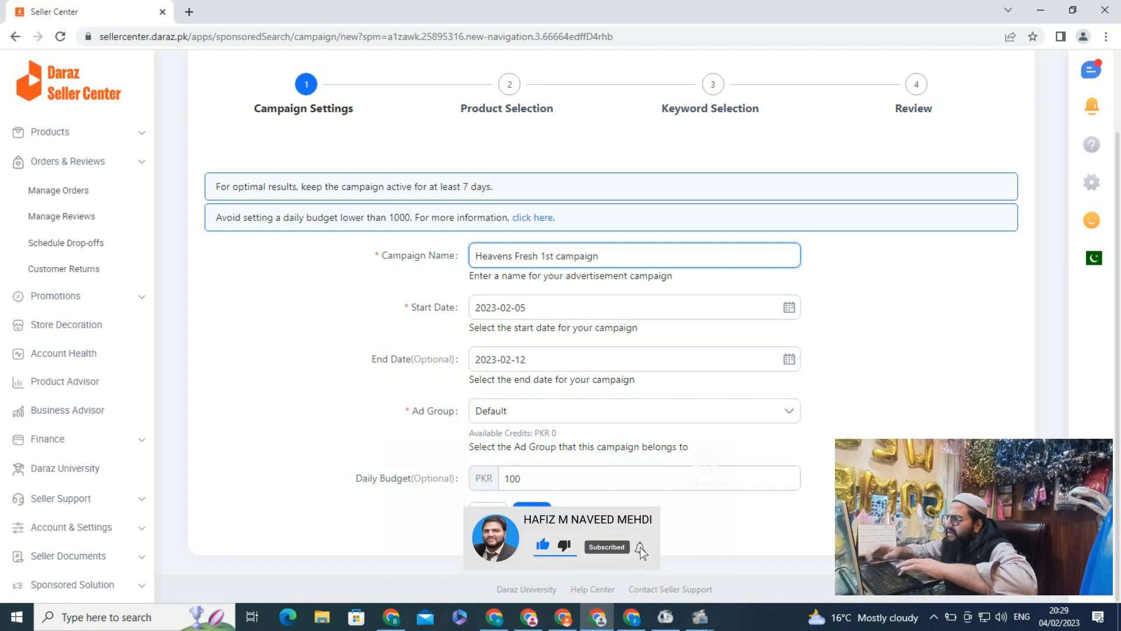
pyautogui.click(532, 510)
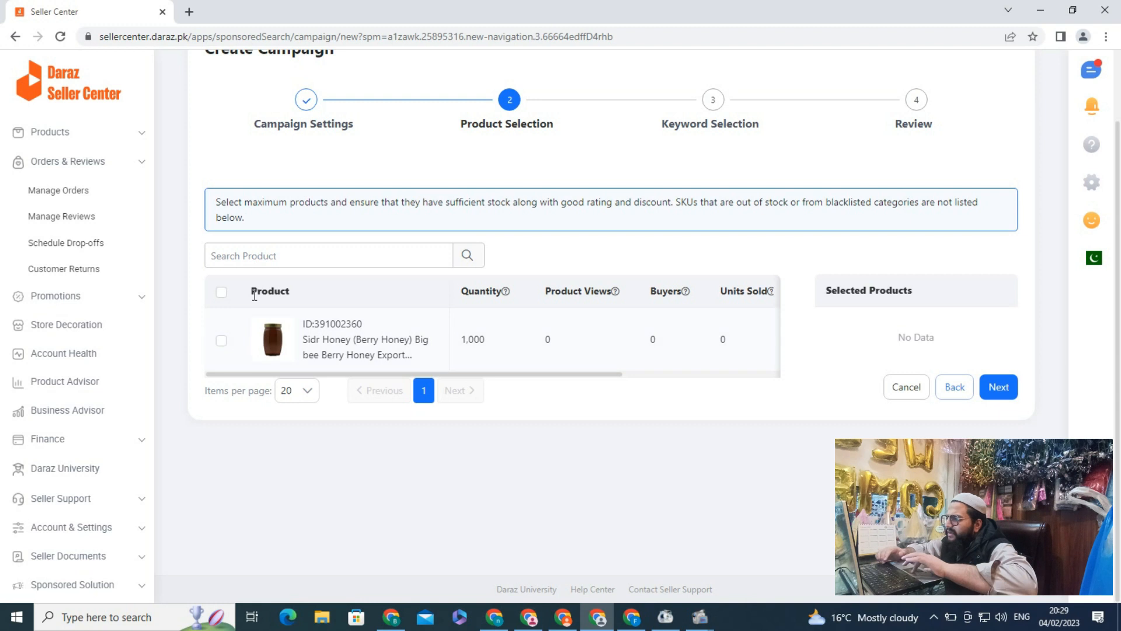
# - Select the Sidr Honey (Berry Honey) product for the campaign and submit the product selection
pyautogui.click(222, 341)
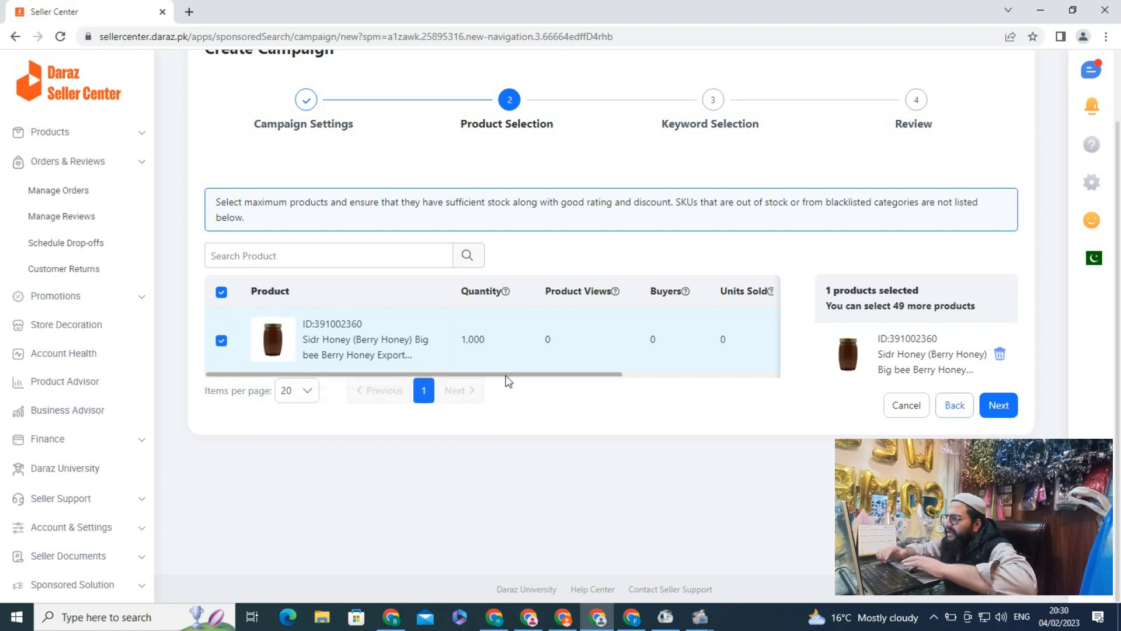
pyautogui.moveTo(505, 375); pyautogui.dragTo(402, 407)
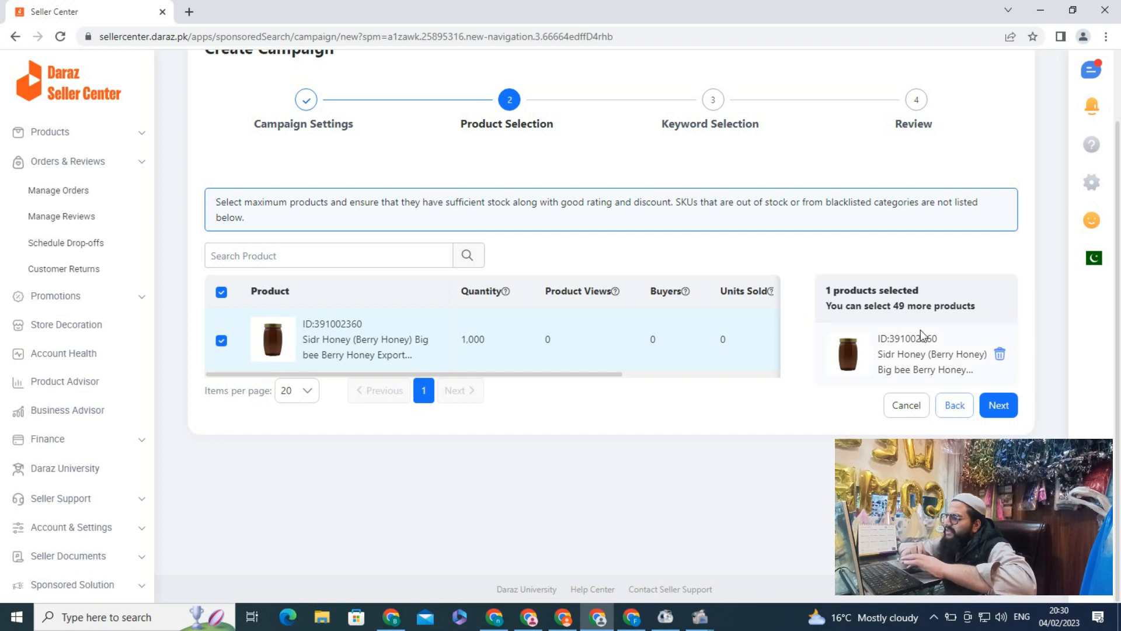
pyautogui.click(996, 412)
pyautogui.click(998, 409)
pyautogui.click(999, 409)
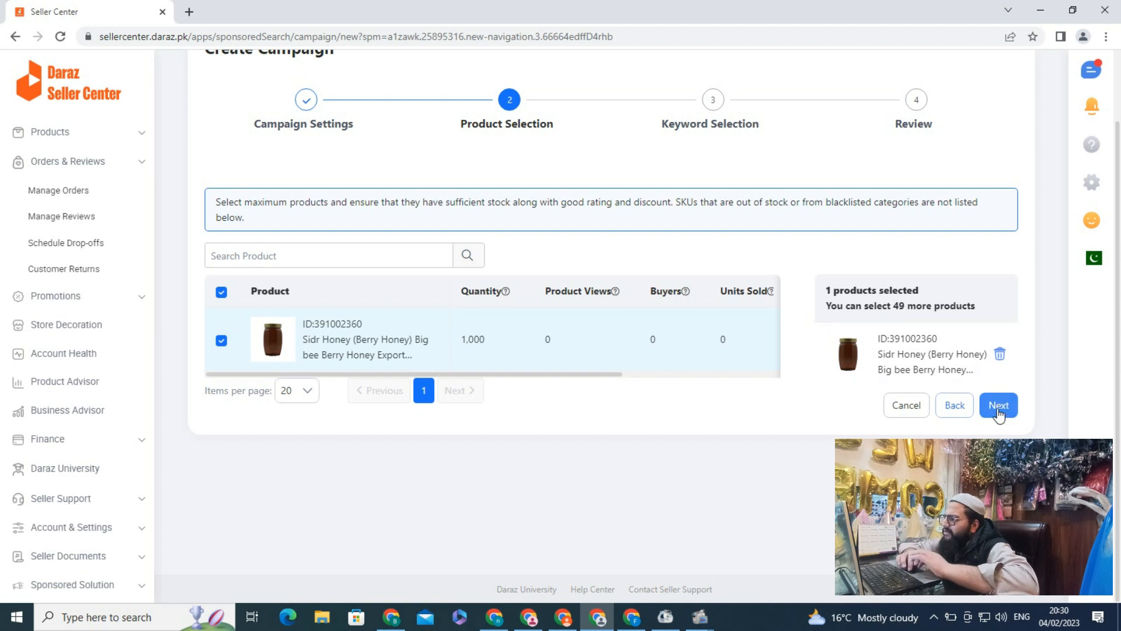
# - Continue to keyword selection, select the keyword "honey" for the Sidr Honey product, and set its bid price to PKR 20
pyautogui.click(1000, 410)
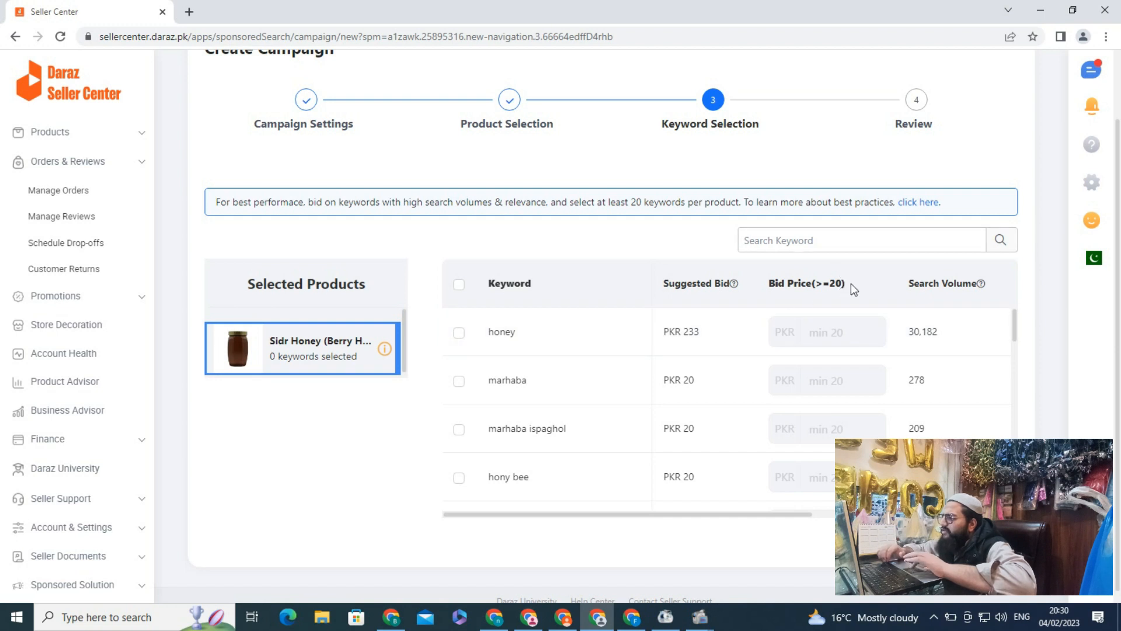
pyautogui.scroll(-1, 850, 283)
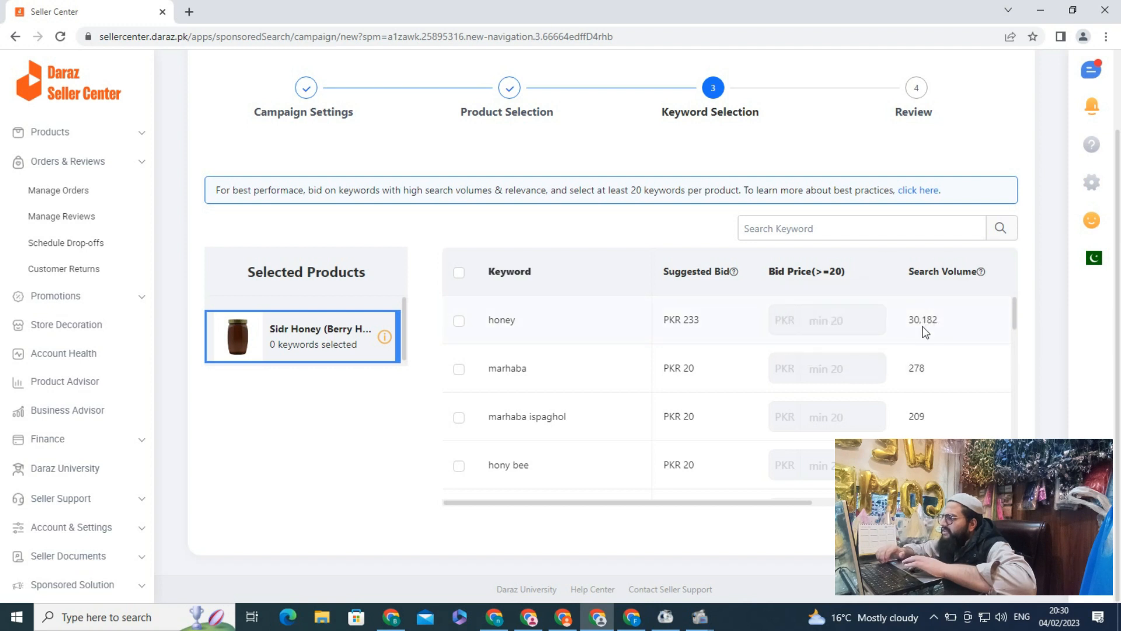
pyautogui.click(460, 321)
pyautogui.click(839, 334)
pyautogui.write('20')
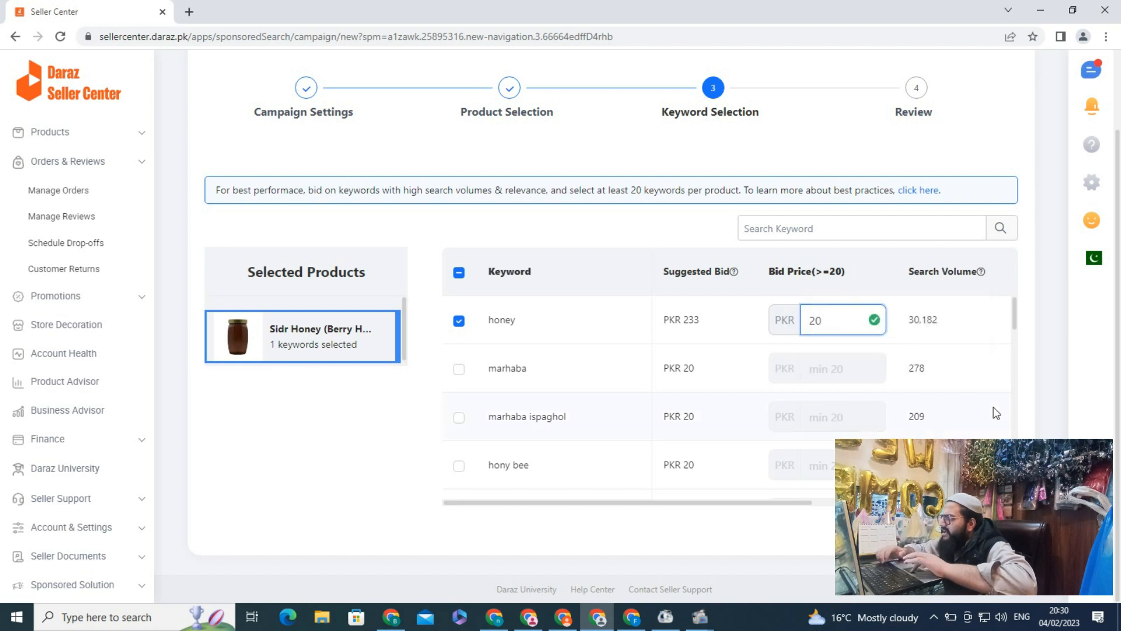
pyautogui.moveTo(749, 502); pyautogui.dragTo(950, 503)
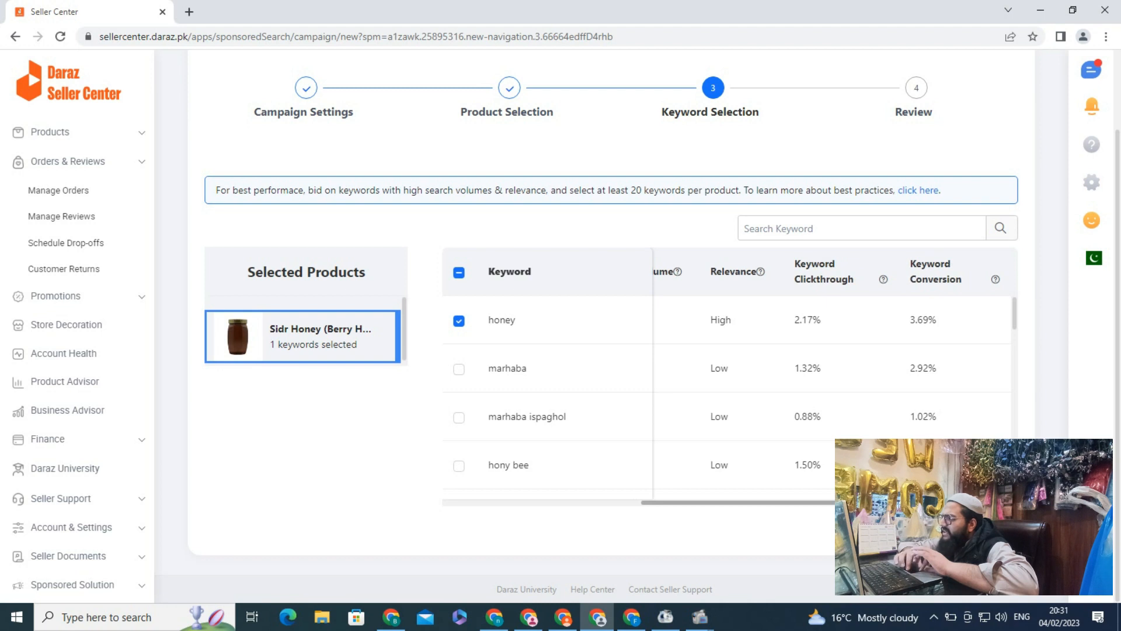
pyautogui.moveTo(950, 502); pyautogui.dragTo(741, 532)
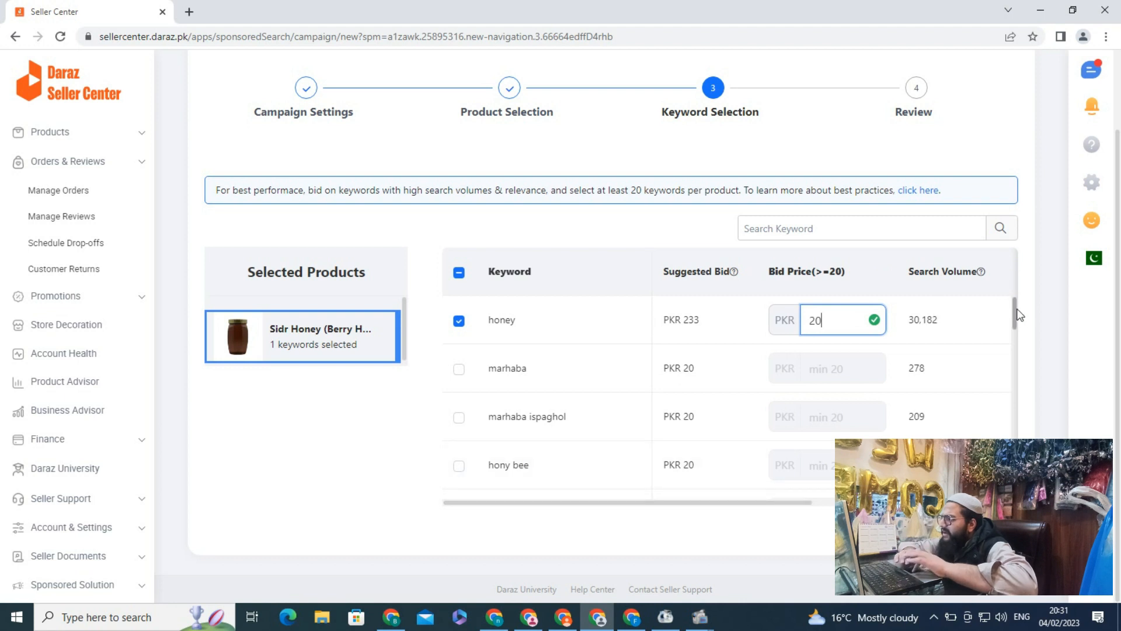
# - Select the keyword "sidr" for the product and set its bid price to PKR 20
pyautogui.moveTo(1017, 310); pyautogui.dragTo(1015, 319)
pyautogui.scroll(-3, 1016, 321)
pyautogui.scroll(1, 1016, 321)
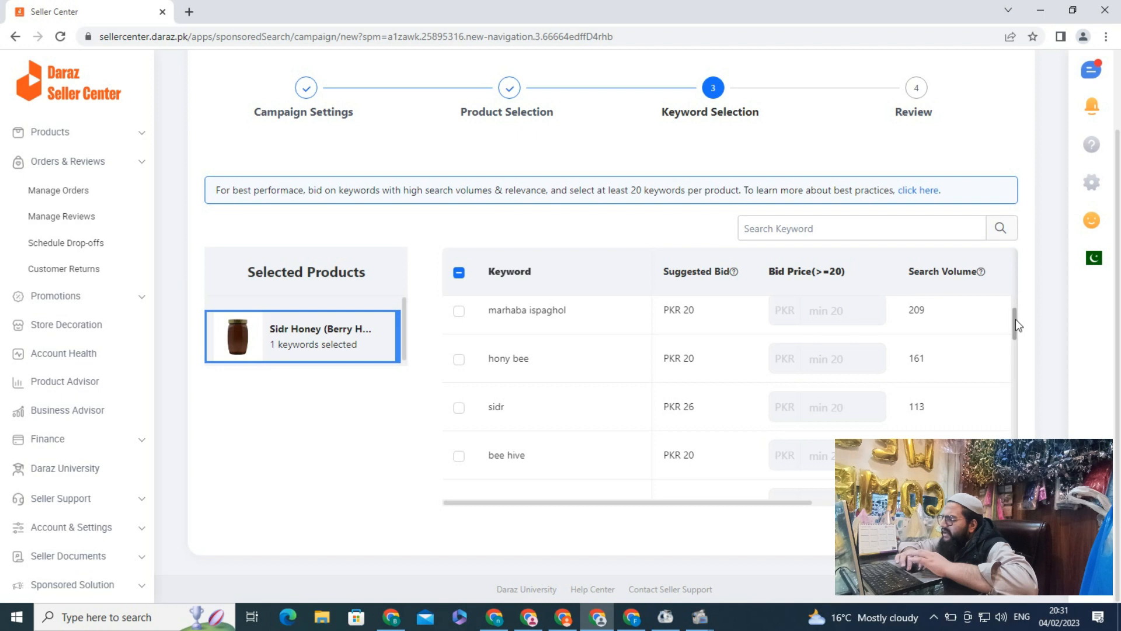
pyautogui.click(459, 408)
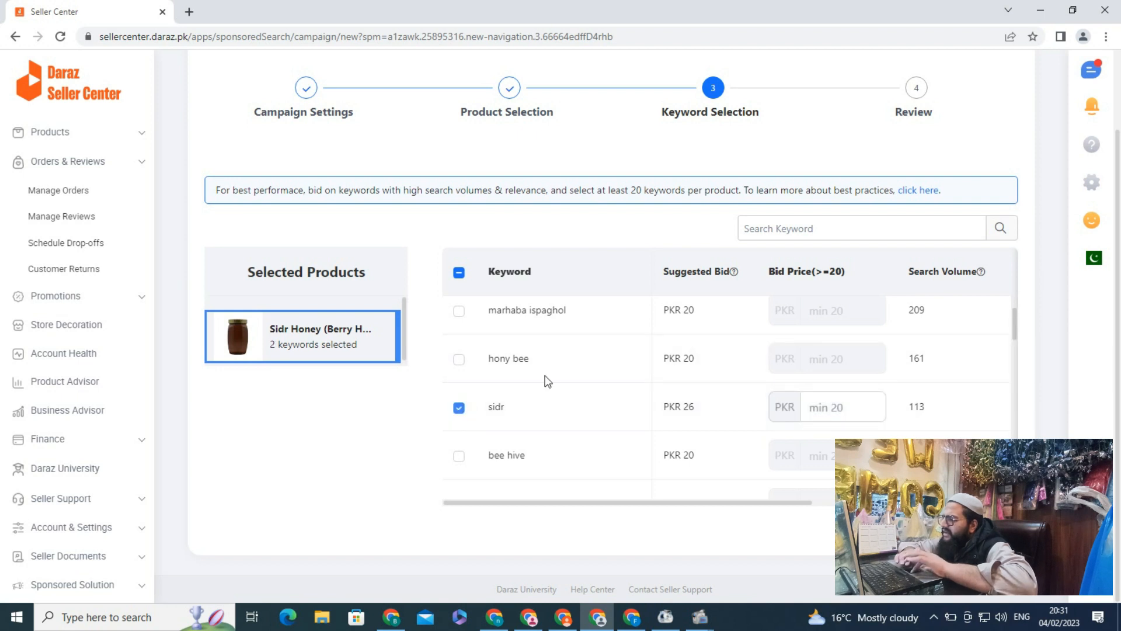
pyautogui.click(820, 413)
pyautogui.write('20')
pyautogui.moveTo(766, 503); pyautogui.dragTo(801, 503)
pyautogui.hscroll(5, 730, 403)
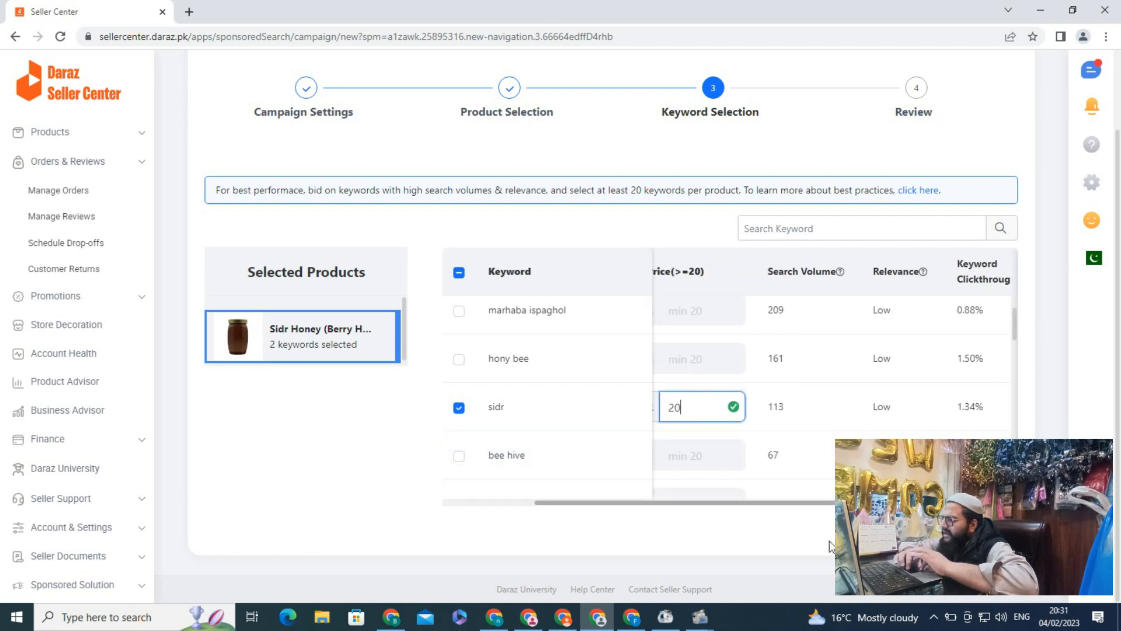
pyautogui.hscroll(-5, 754, 514)
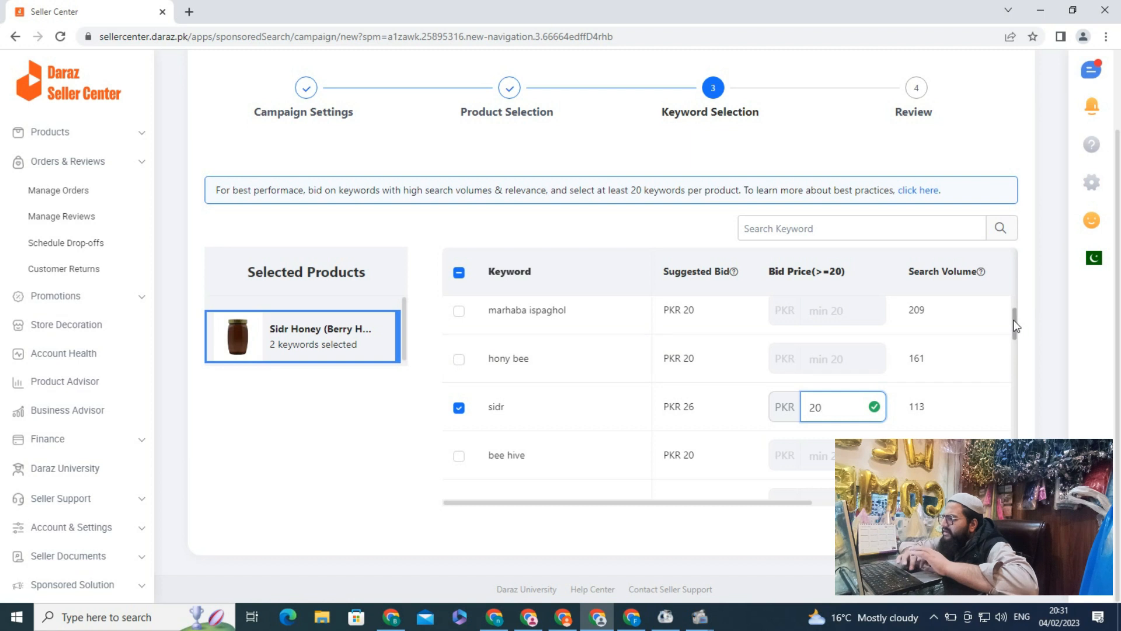
# - Look through the remaining suggested keywords and search the keyword list for "berry honey"
pyautogui.moveTo(1015, 321); pyautogui.dragTo(1017, 361)
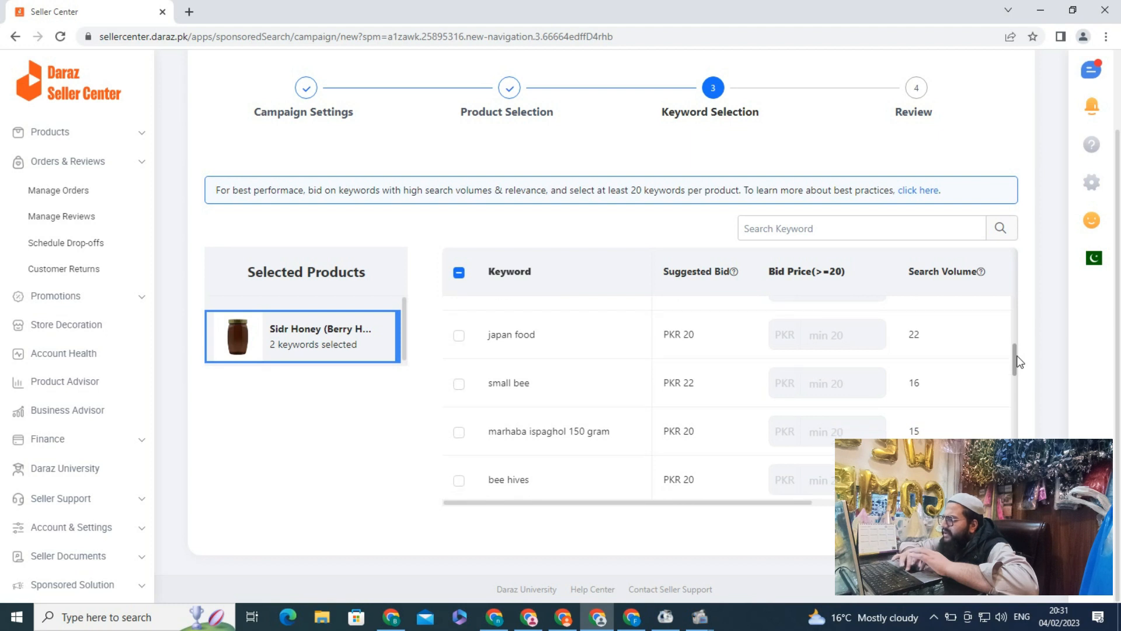
pyautogui.moveTo(1016, 361); pyautogui.dragTo(1020, 466)
pyautogui.scroll(-1, 1017, 374)
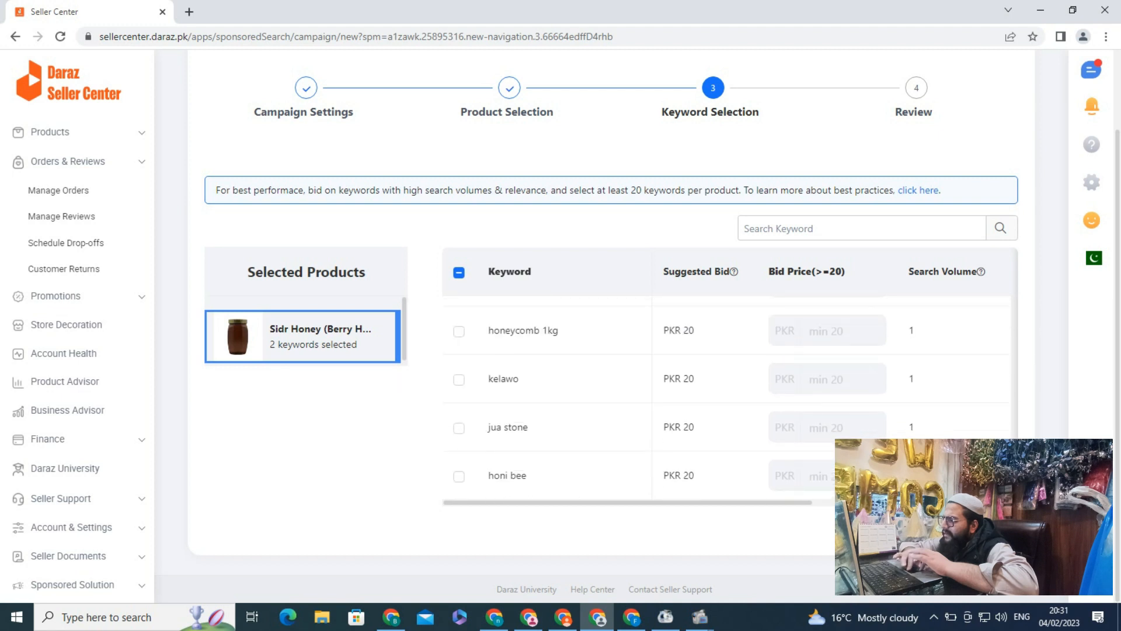
pyautogui.scroll(10, 1009, 407)
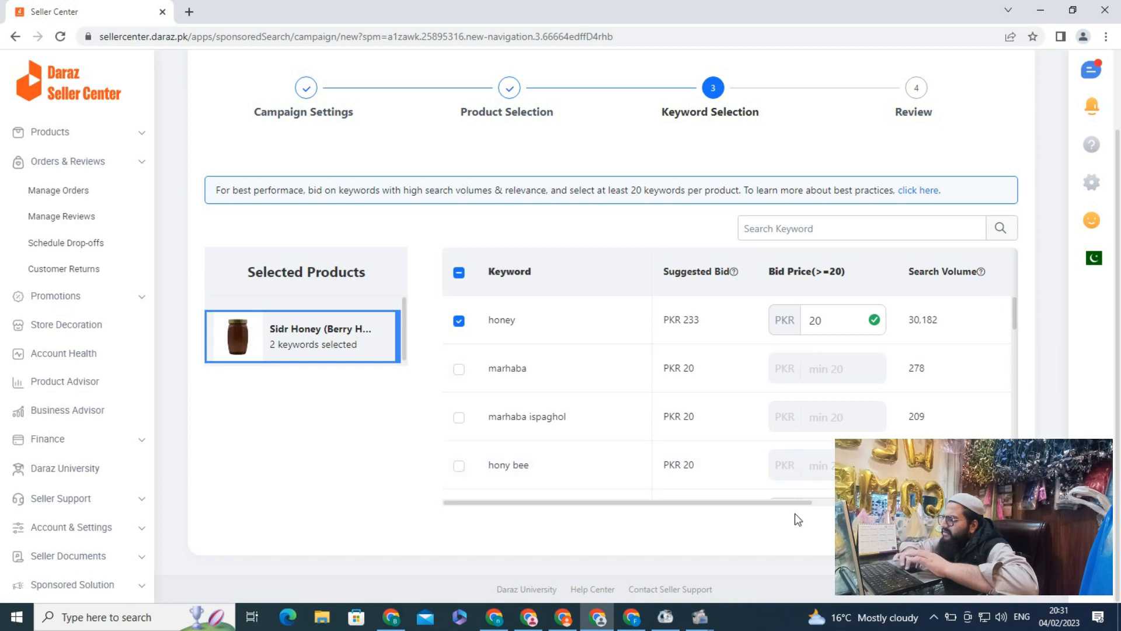
pyautogui.moveTo(797, 501); pyautogui.dragTo(726, 514)
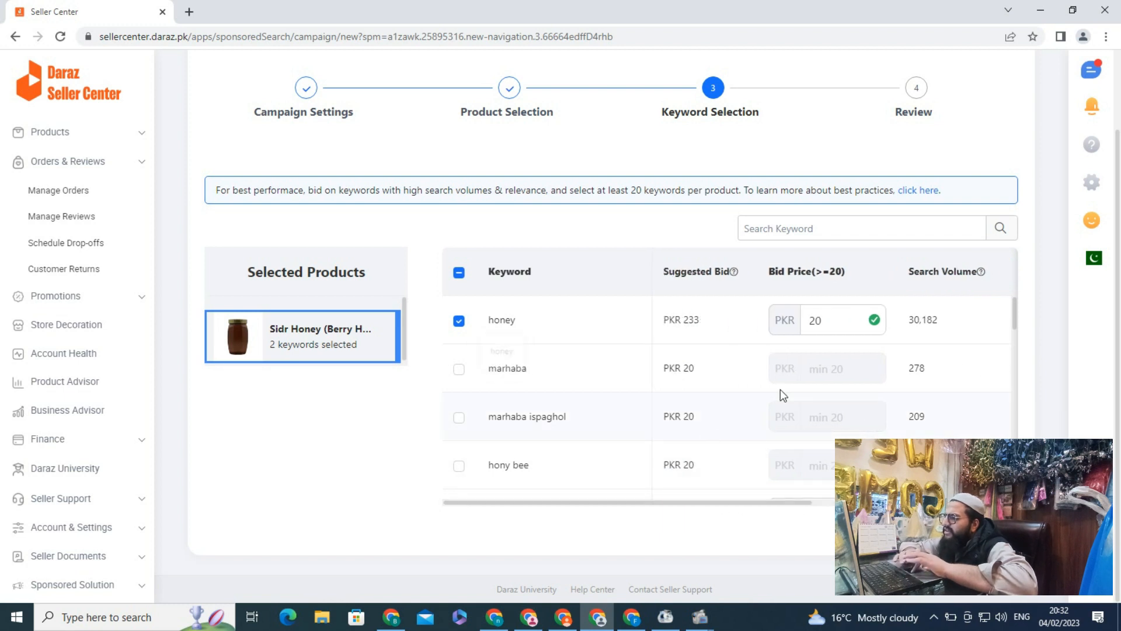
pyautogui.moveTo(1015, 311); pyautogui.dragTo(1007, 289)
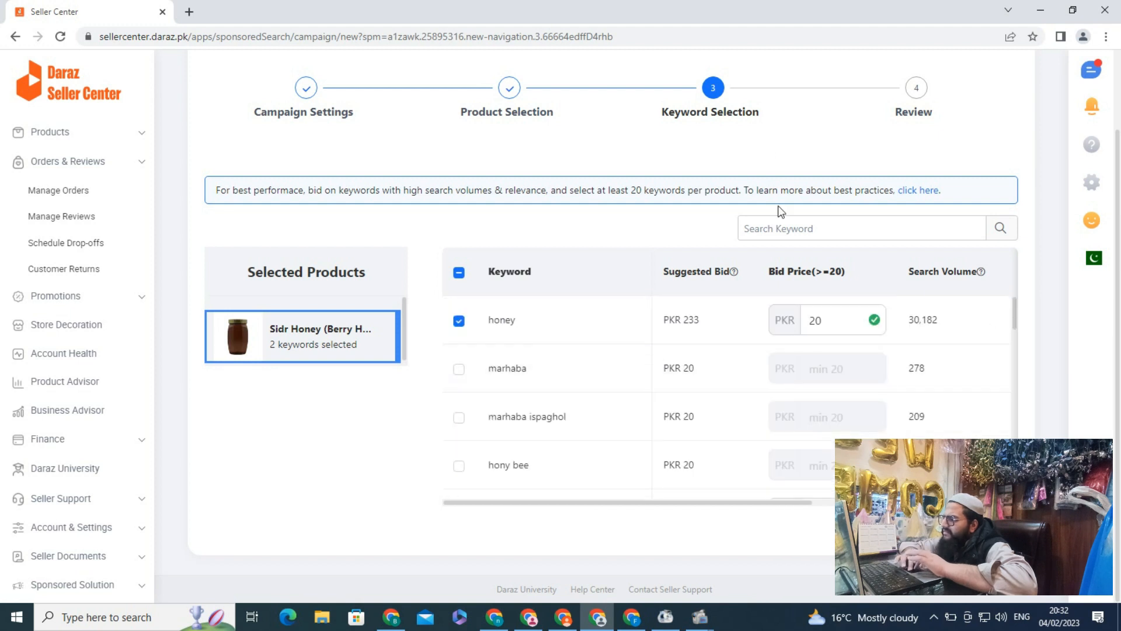
pyautogui.click(779, 230)
pyautogui.write('ber')
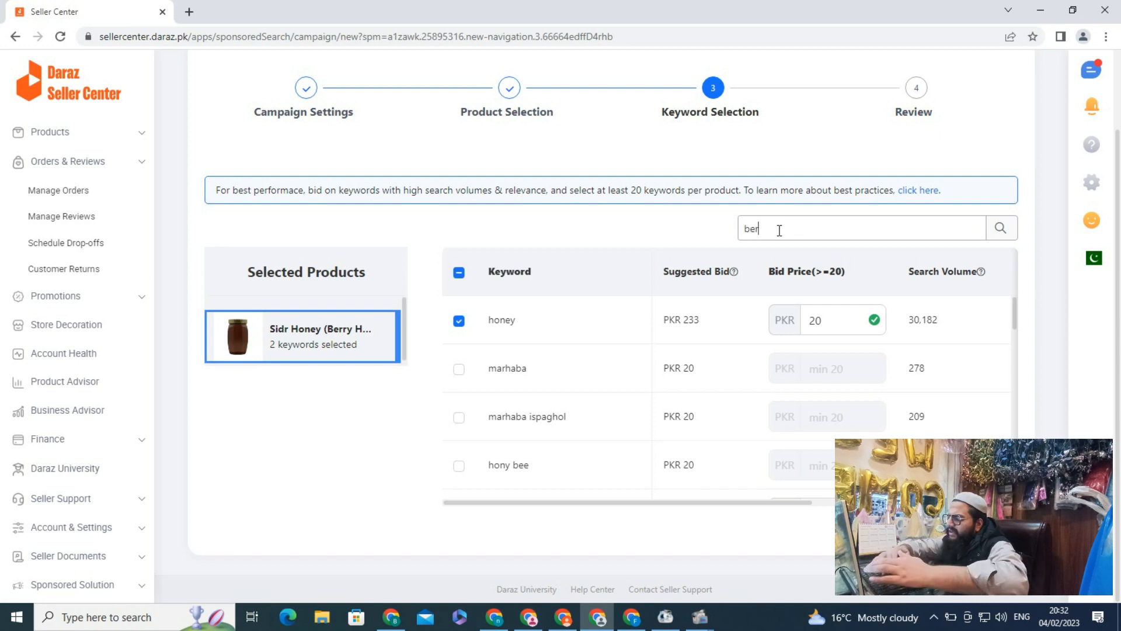
pyautogui.write('ry honey')
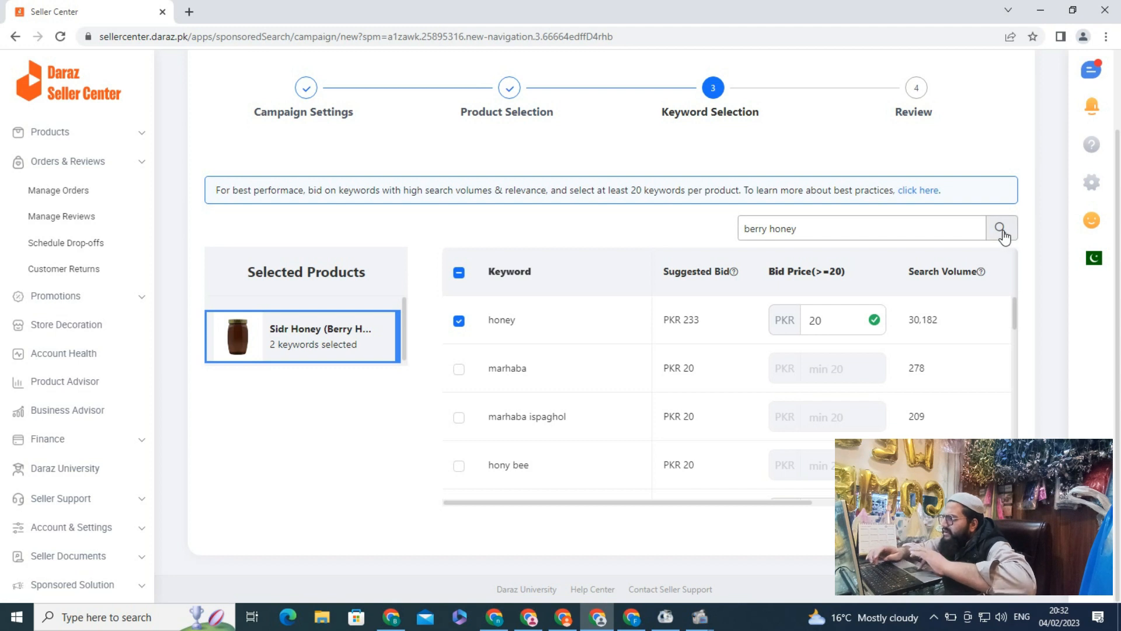
pyautogui.click(1001, 229)
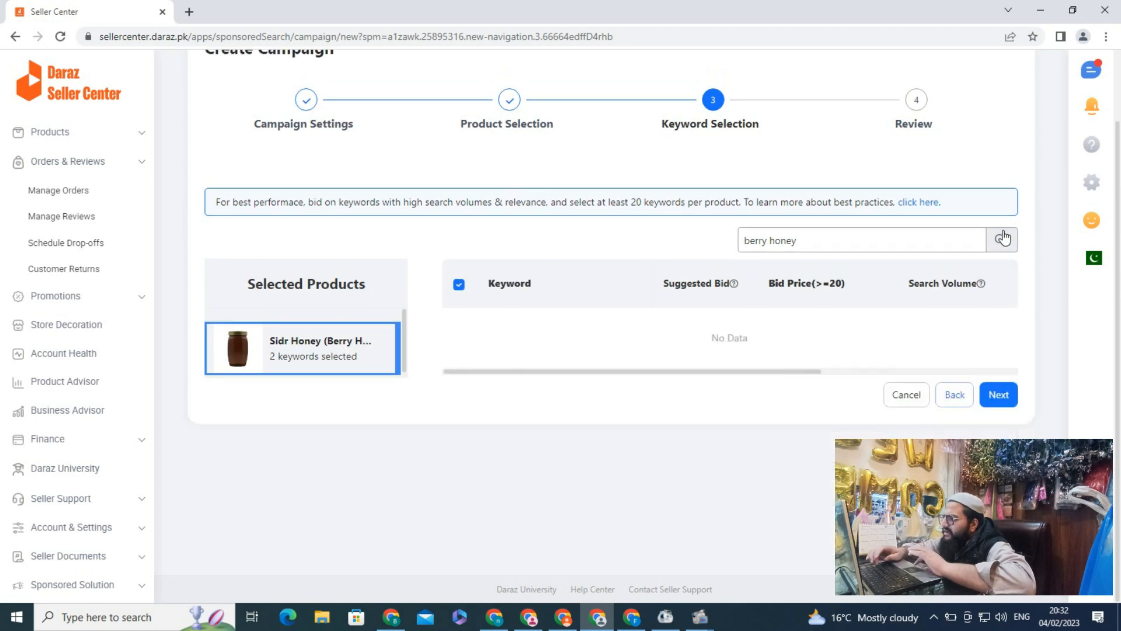
# - Submit the keyword selection, finish creating the campaign, and proceed to its credit top-up
pyautogui.click(1000, 394)
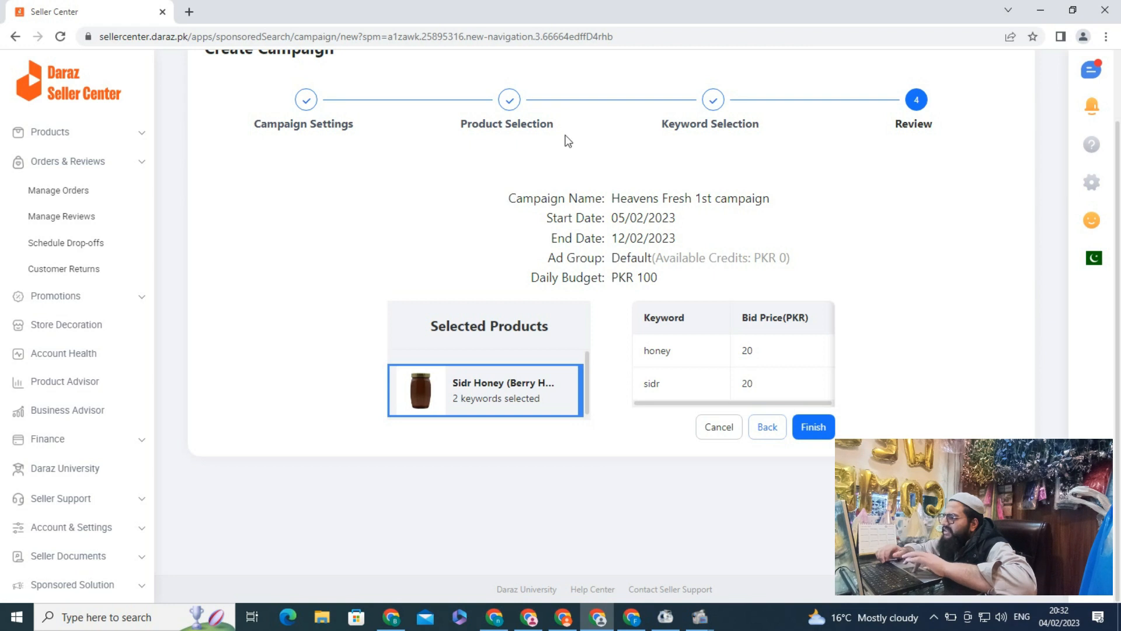
pyautogui.click(812, 428)
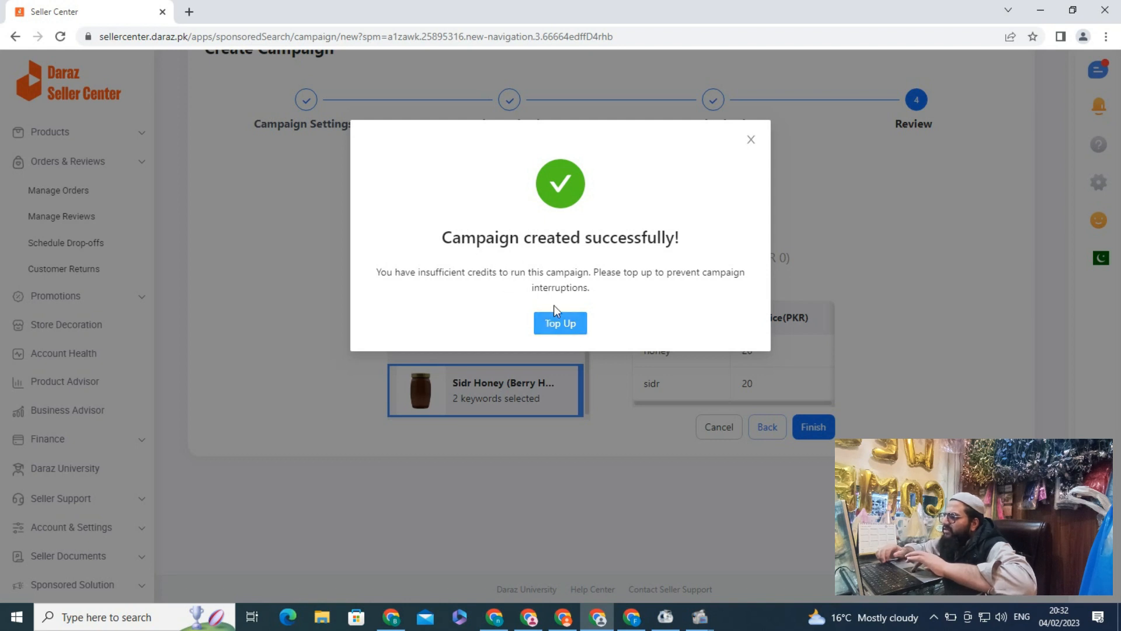
pyautogui.click(553, 325)
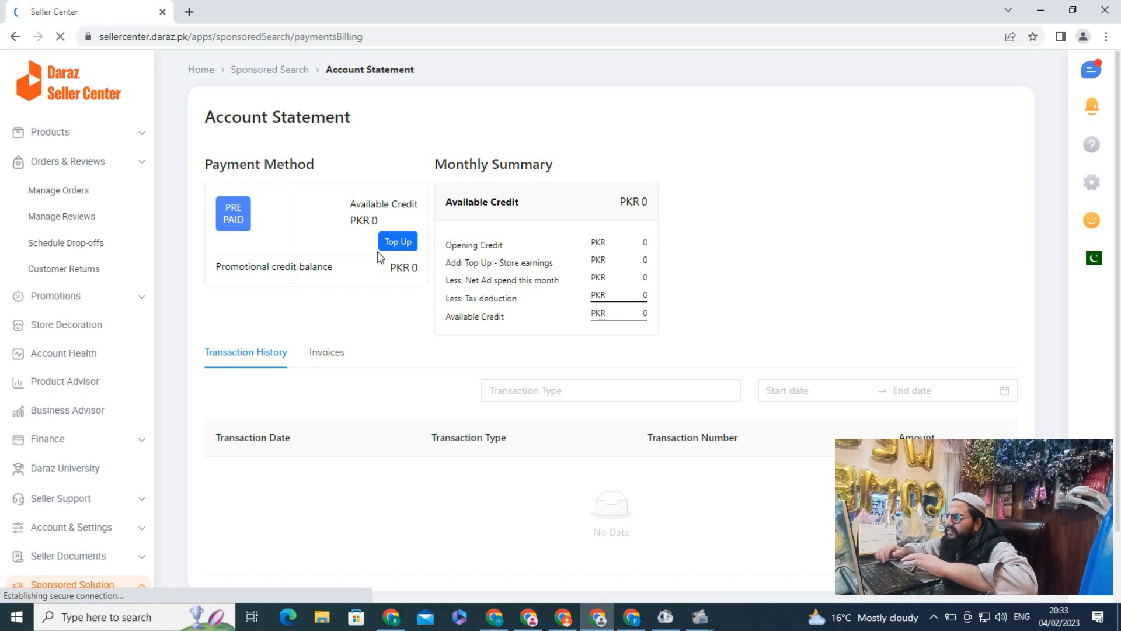
# - Try to top up the prepaid credit and examine the account statement's invoices and transaction history
pyautogui.click(391, 244)
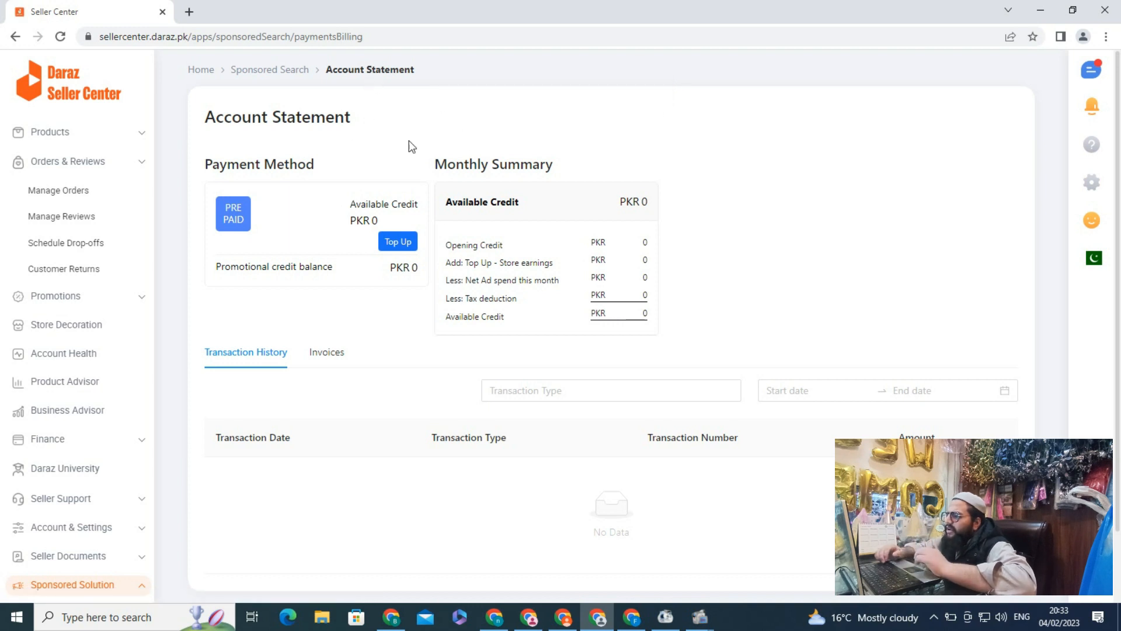
pyautogui.scroll(-2, 408, 349)
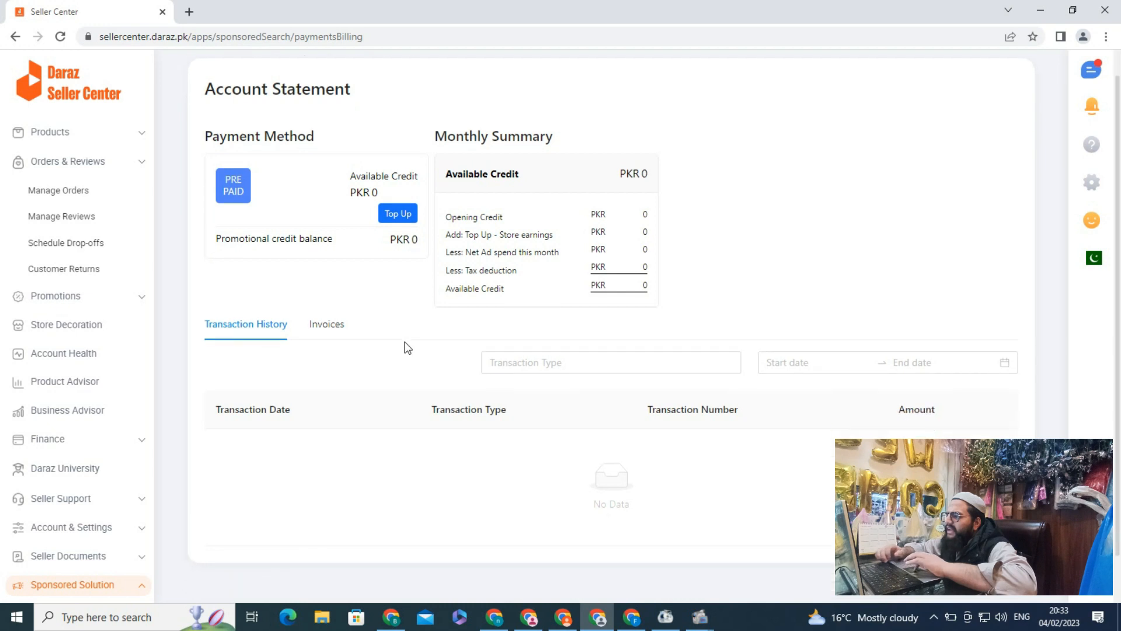
pyautogui.click(330, 279)
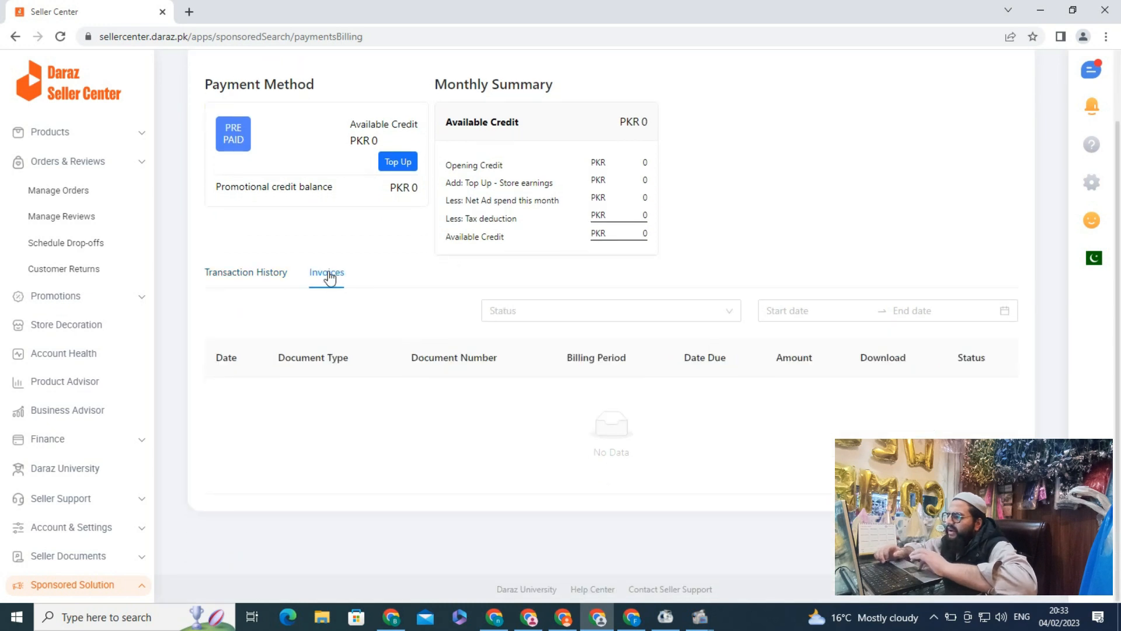
pyautogui.click(245, 274)
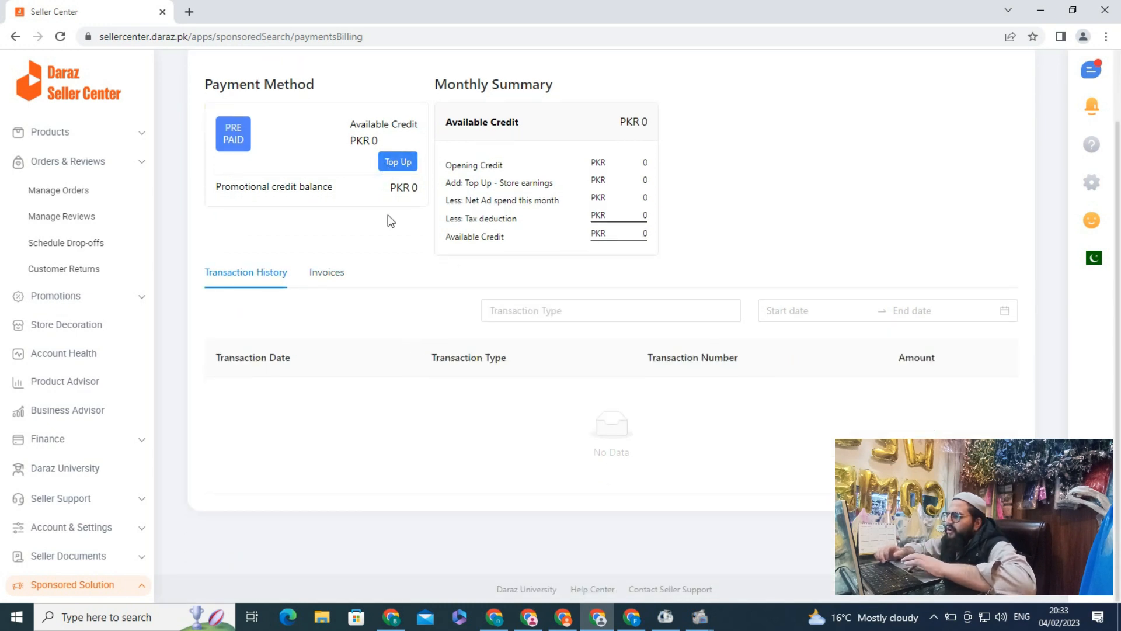
pyautogui.scroll(1, 380, 248)
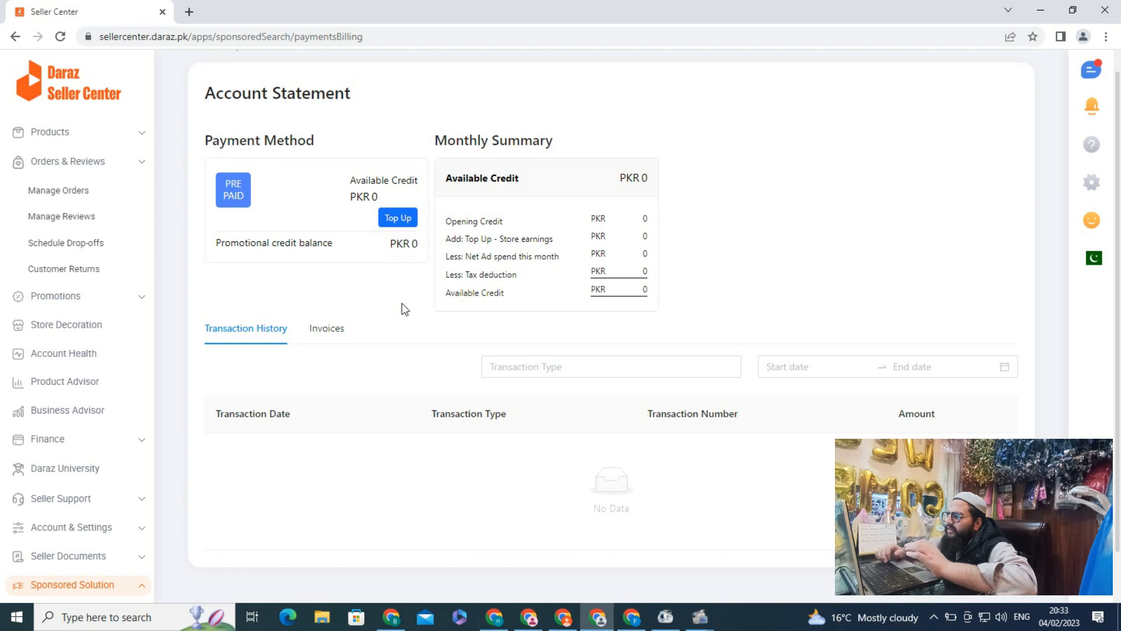
pyautogui.scroll(-1, 402, 303)
pyautogui.scroll(1, 402, 303)
pyautogui.scroll(2, 401, 303)
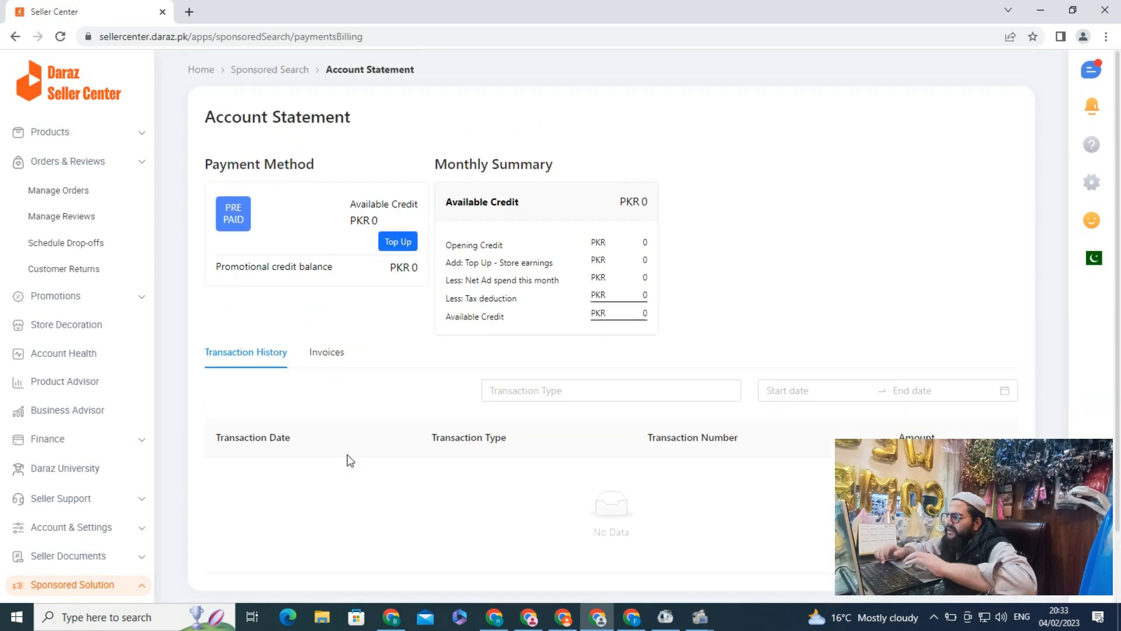
# - Switch to the Bismillah Party Decor store's Seller Center window and open its sponsored campaign management page
pyautogui.click(391, 616)
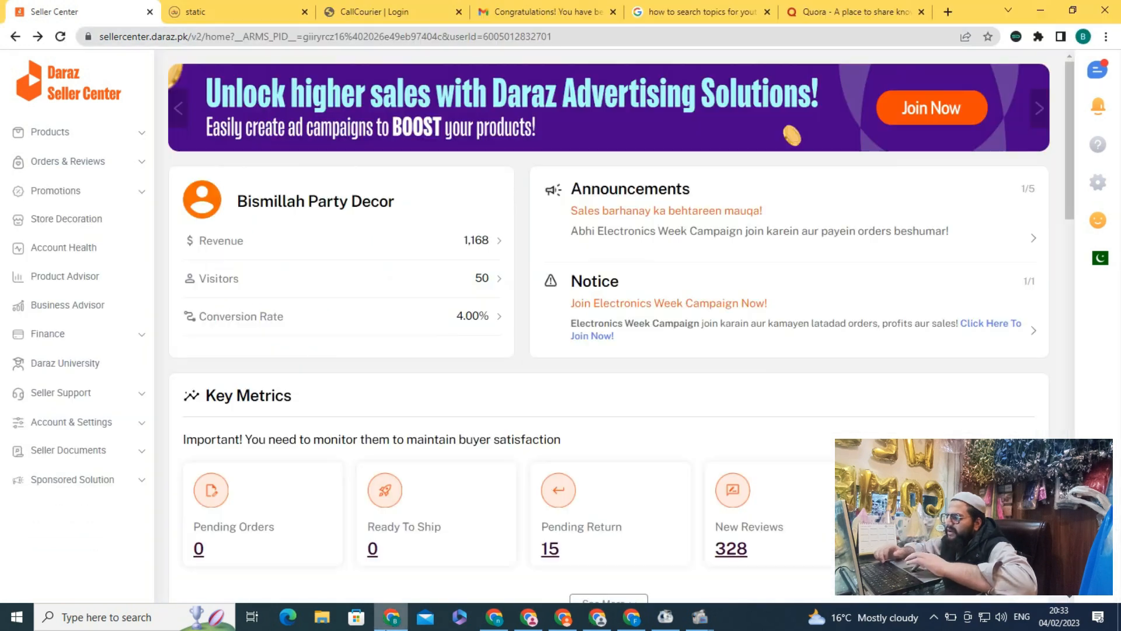
pyautogui.click(111, 480)
pyautogui.click(73, 509)
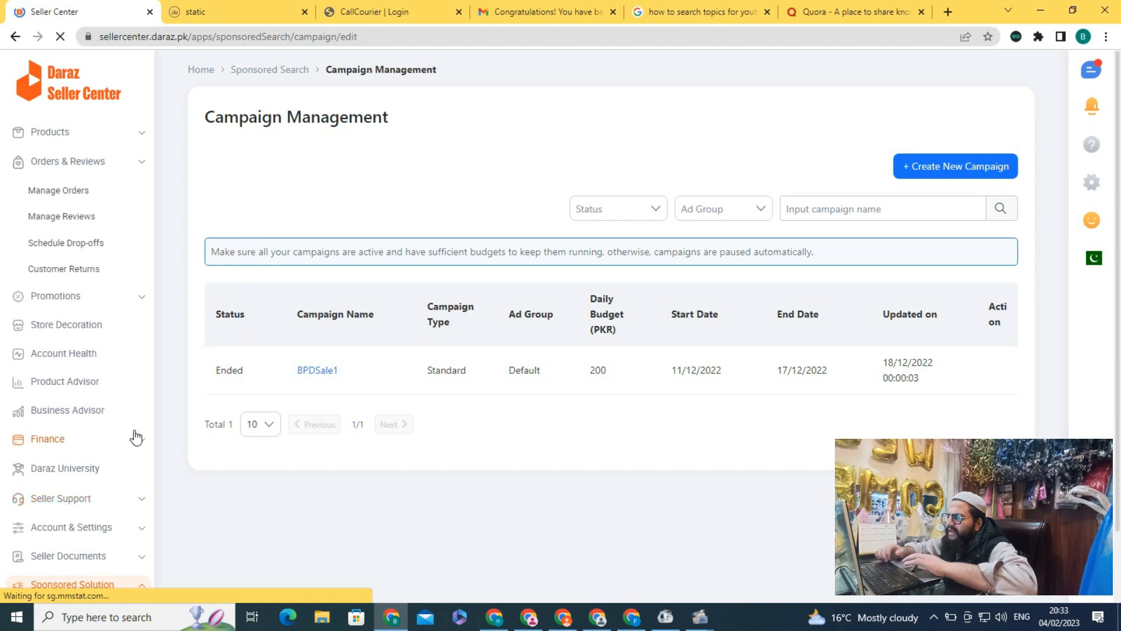
# - Open the Bismillah Party Decor store's advertising account statement and examine its top-up, daily deduction and tax deduction transactions
pyautogui.click(146, 162)
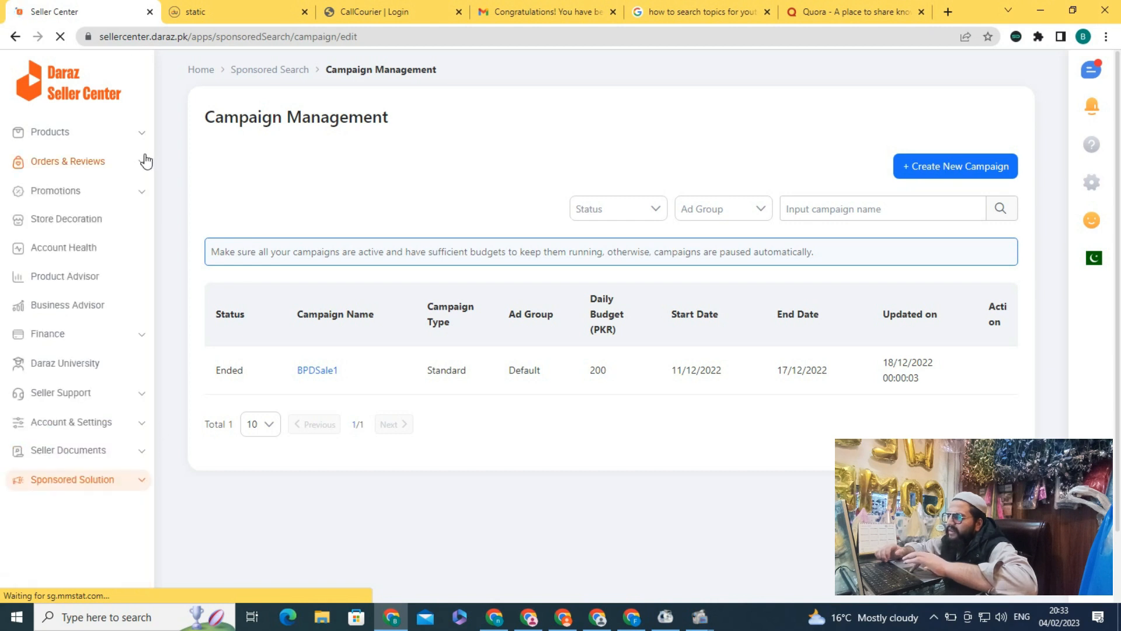
pyautogui.click(139, 481)
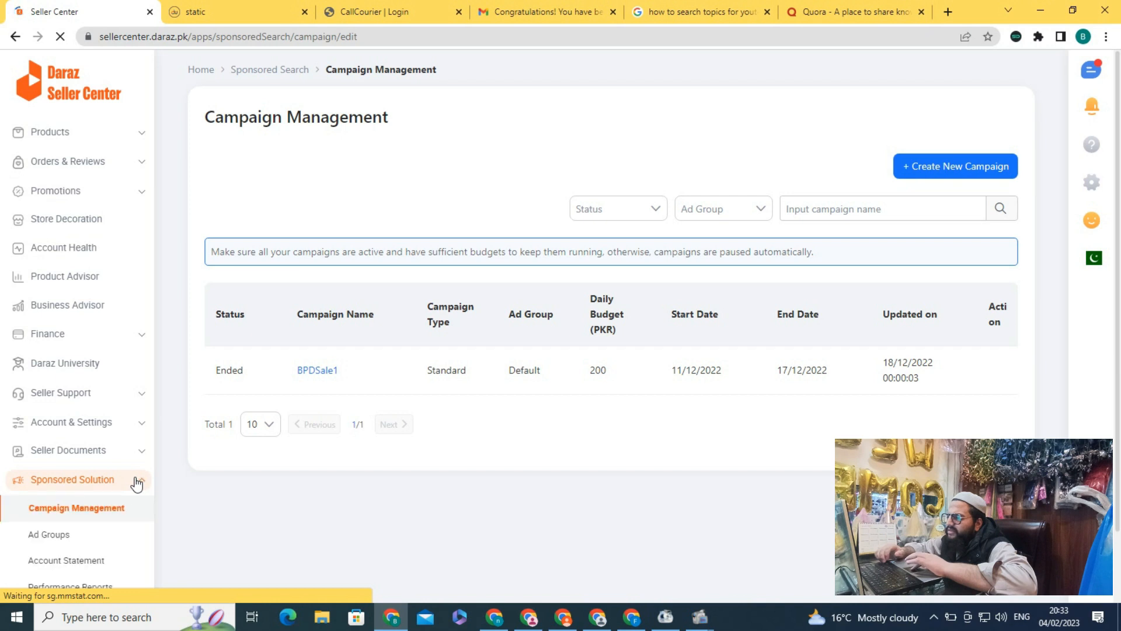
pyautogui.click(72, 562)
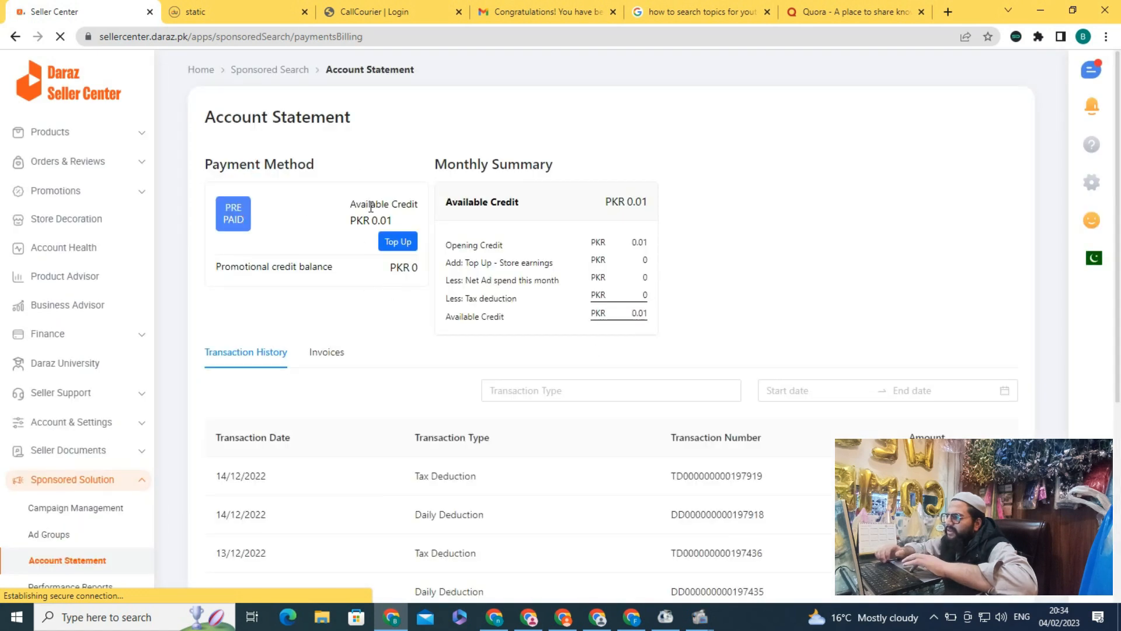
pyautogui.scroll(-1, 382, 297)
pyautogui.scroll(-5, 383, 296)
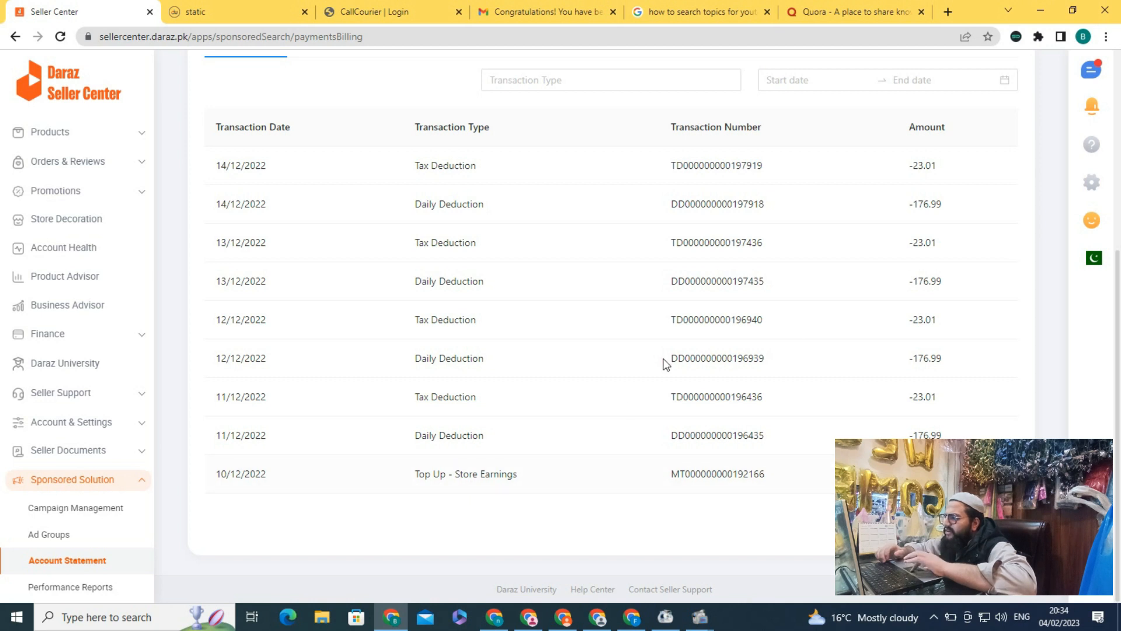
pyautogui.scroll(2, 461, 423)
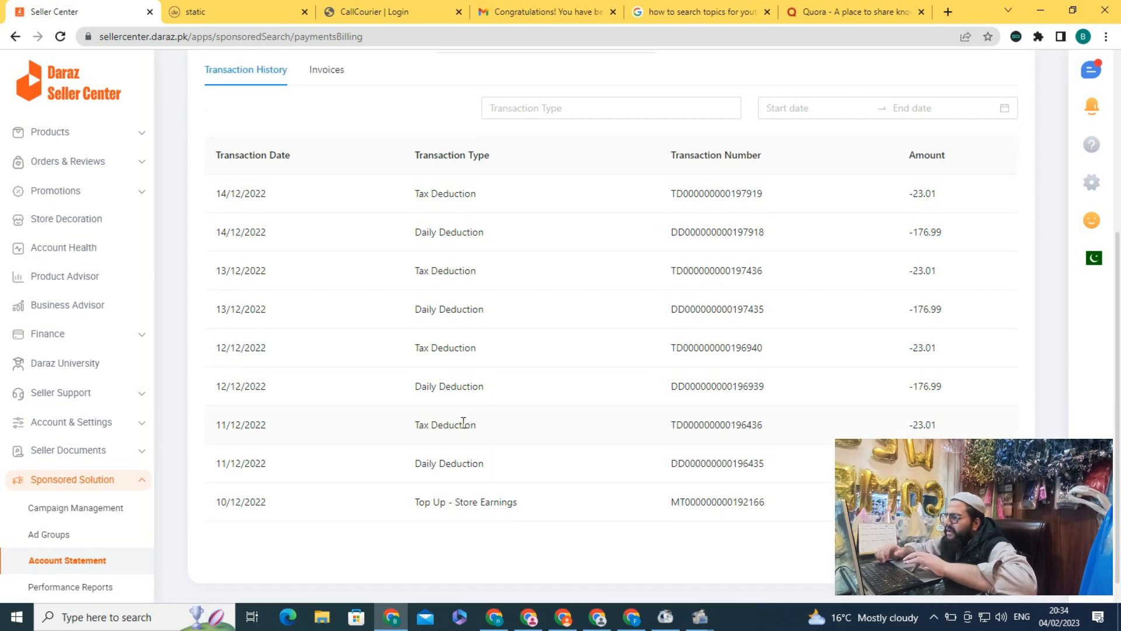
pyautogui.scroll(-1, 586, 528)
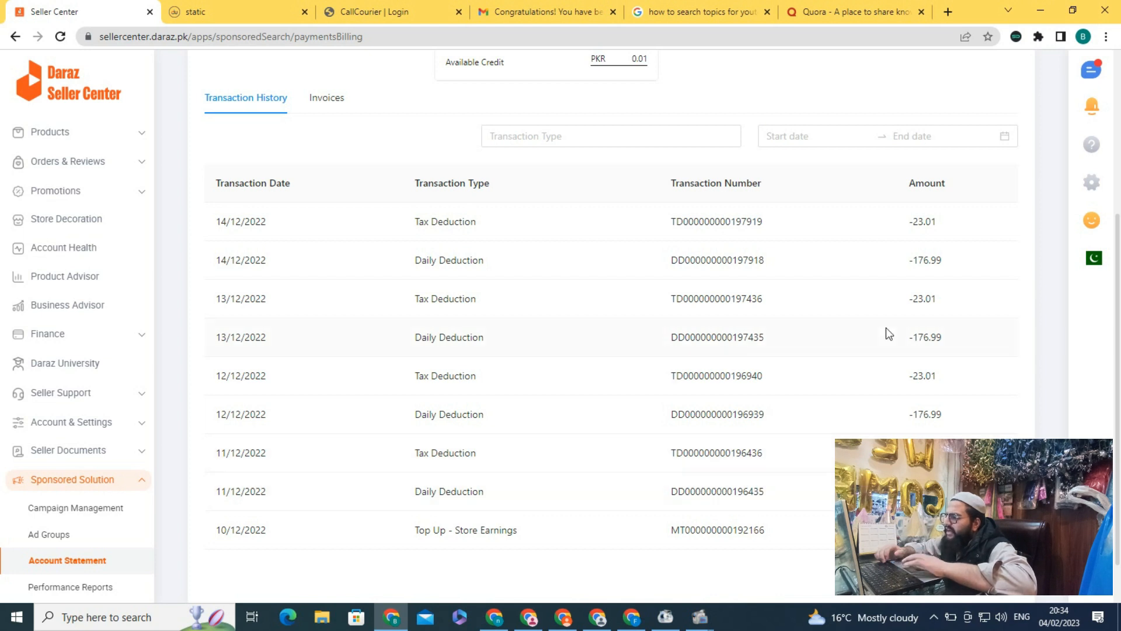
pyautogui.scroll(2, 885, 327)
pyautogui.scroll(3, 792, 249)
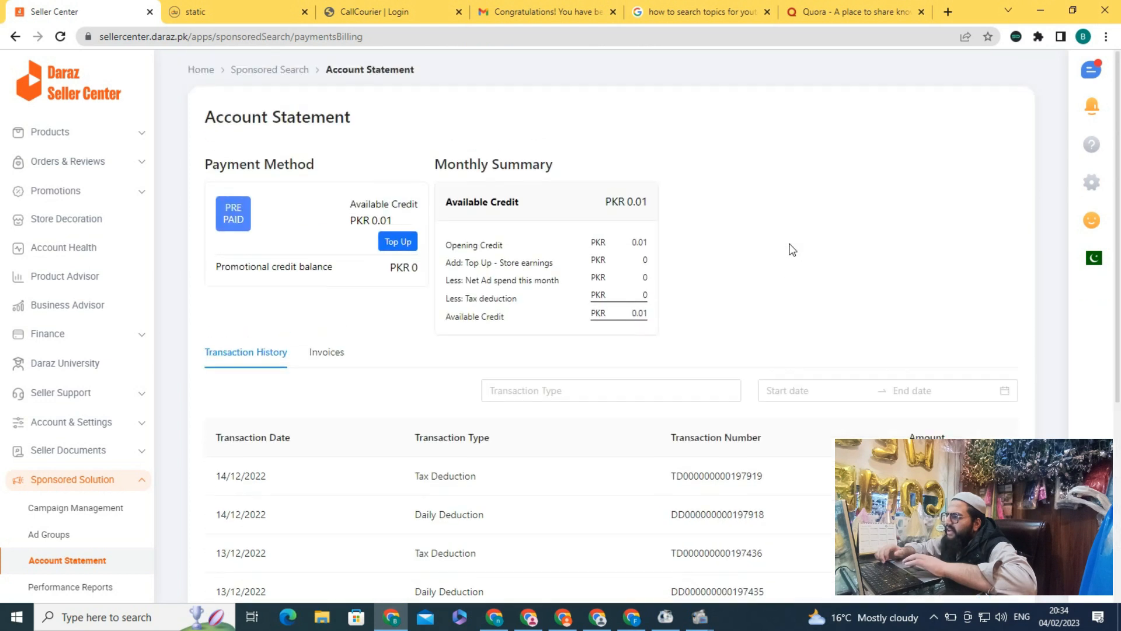
# - Start a manual credit top-up from store earnings and try custom amounts of PKR 378 and PKR 400
pyautogui.click(395, 243)
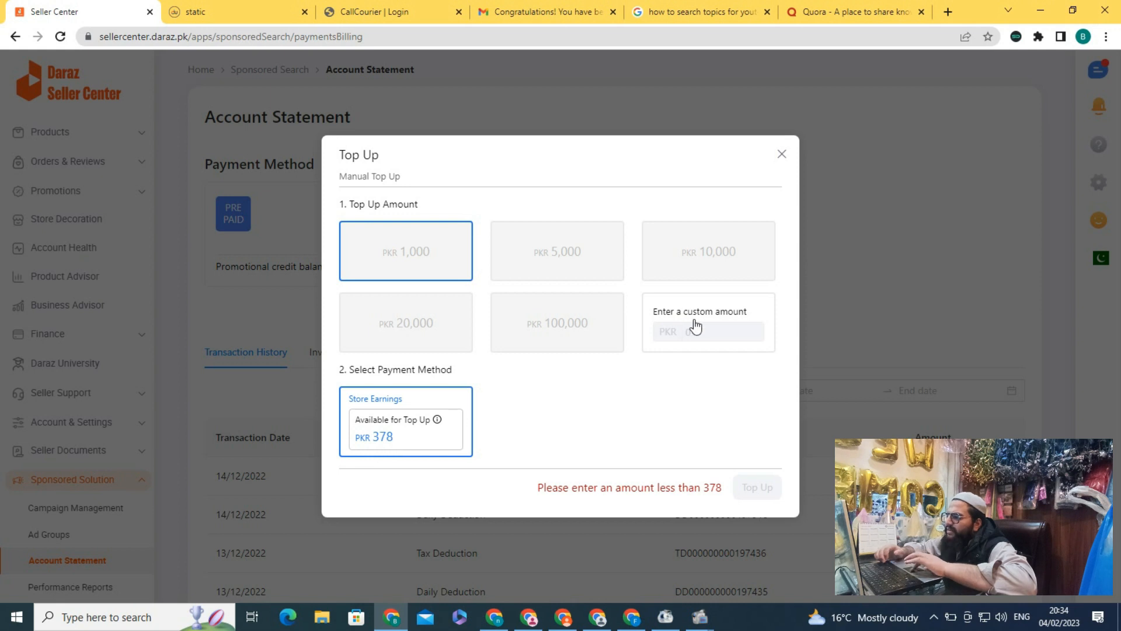
pyautogui.click(695, 324)
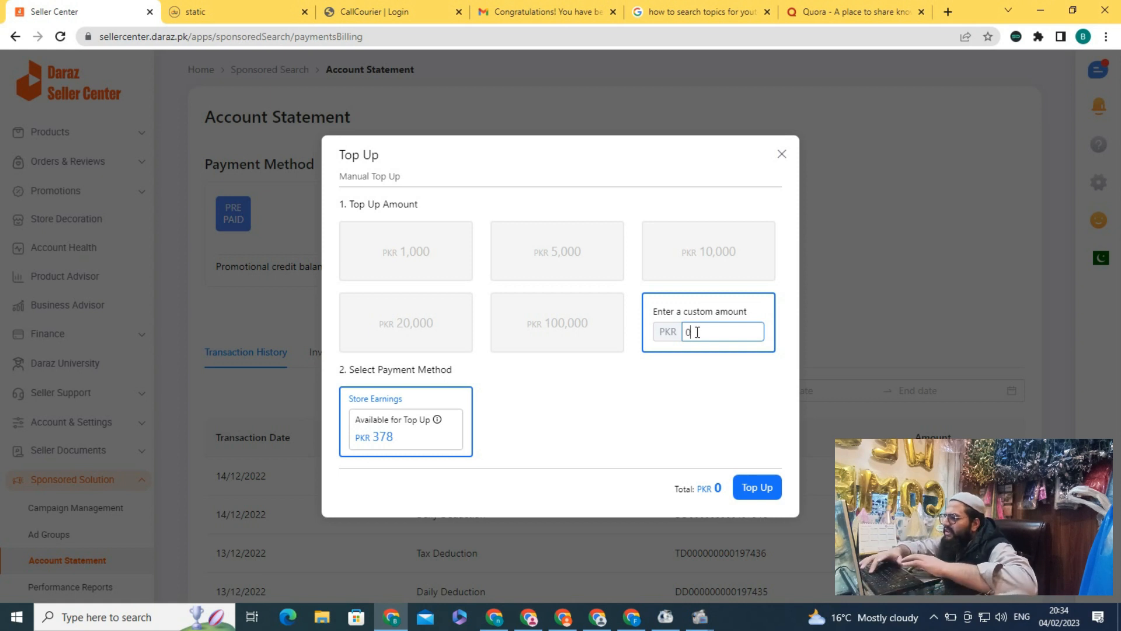
pyautogui.write('378')
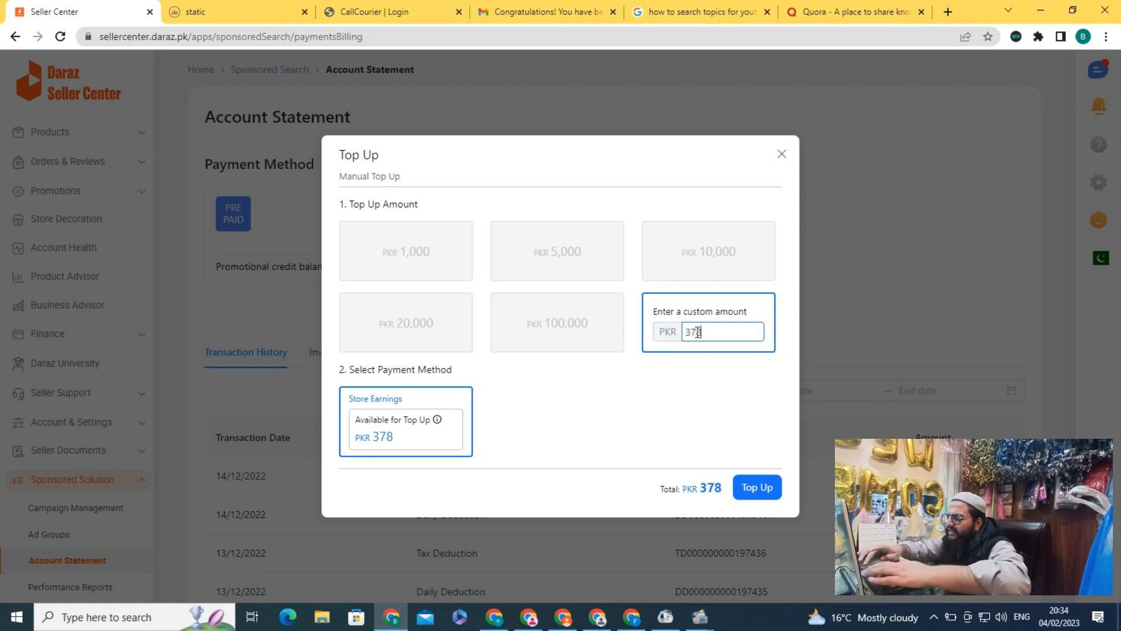
pyautogui.press('BackSpace')
pyautogui.press('BackSpace')
pyautogui.press('BackSpace')
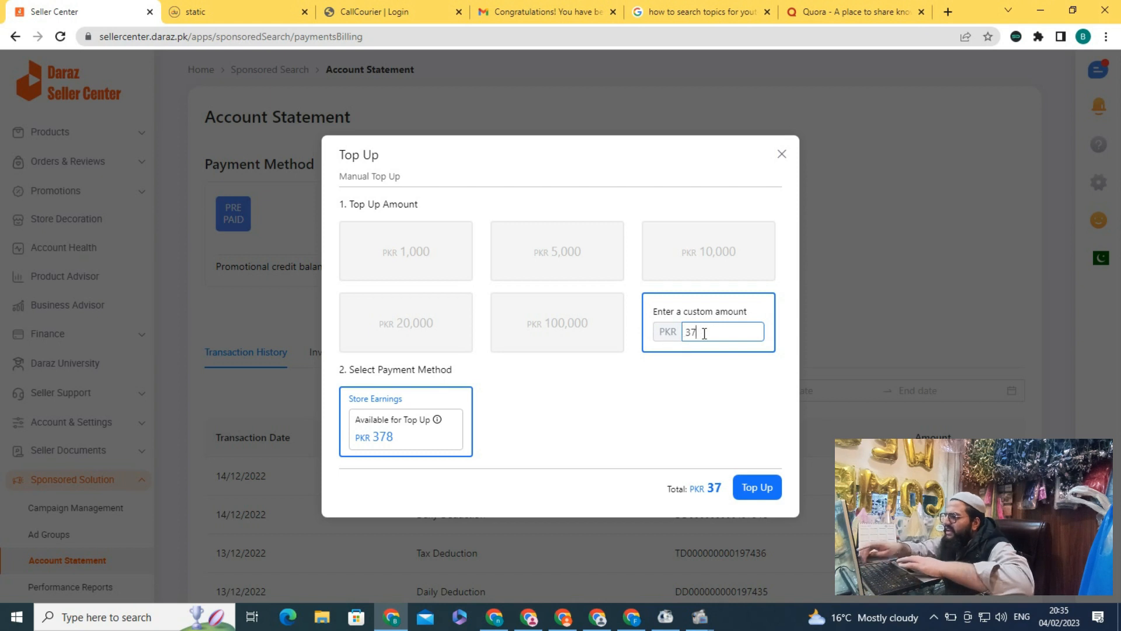
pyautogui.write('400')
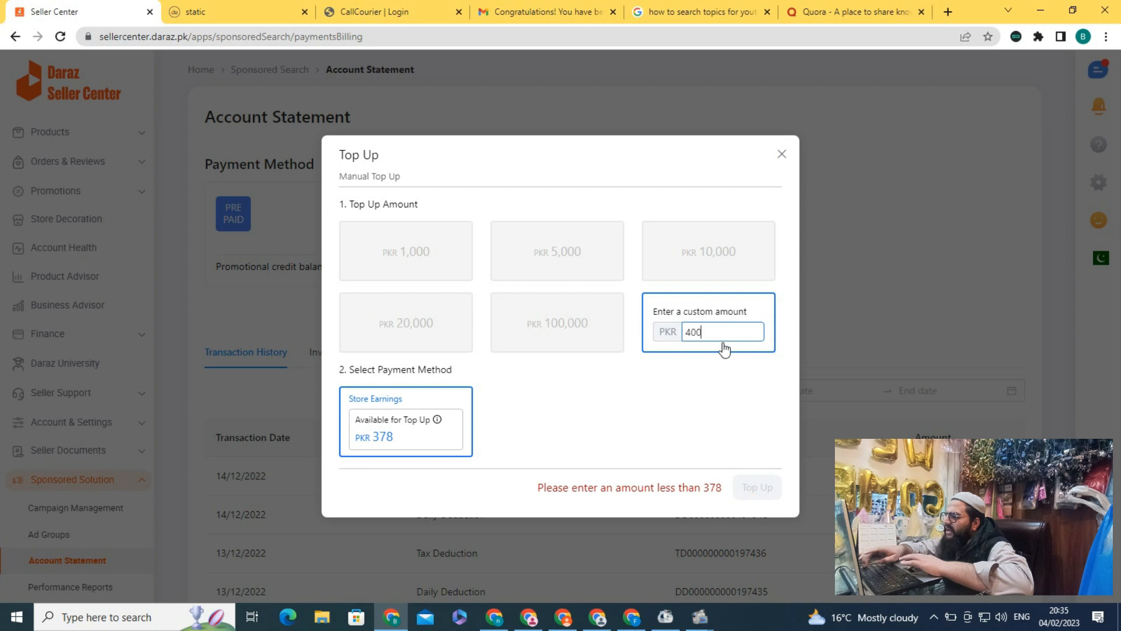
# - Set the custom top-up amount to PKR 1, submit the top-up, and dismiss the confirmation
pyautogui.press('BackSpace')
pyautogui.press('BackSpace')
pyautogui.press('BackSpace')
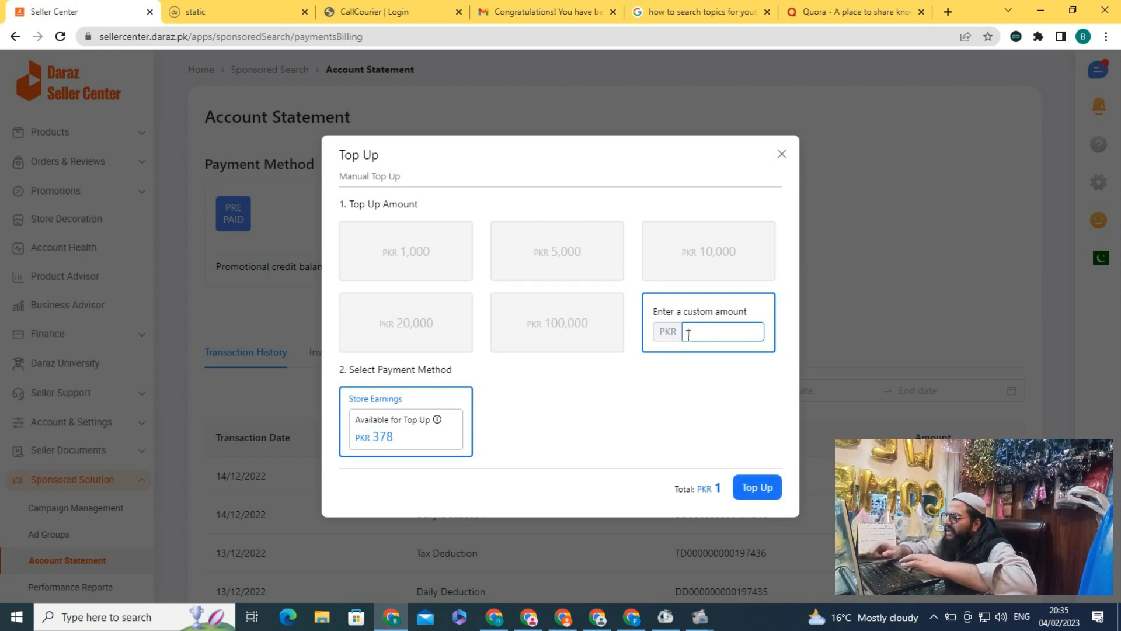
pyautogui.click(751, 488)
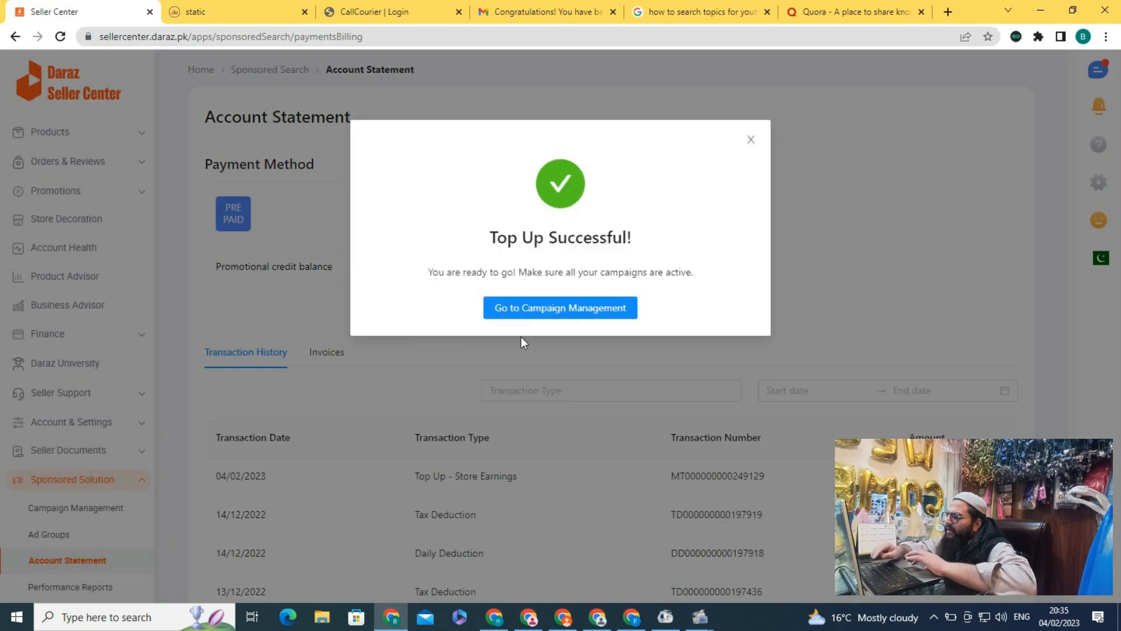
pyautogui.click(752, 142)
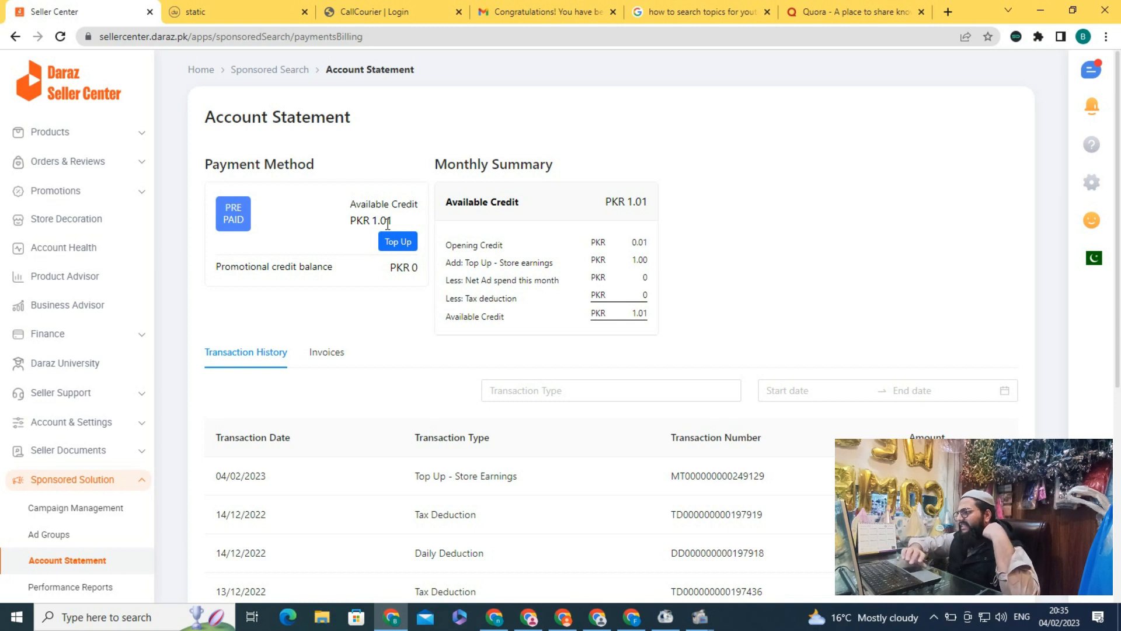
# - Examine the account statement's transaction history and invoices, including the new top-up entry and the tax and daily deductions
pyautogui.scroll(-1, 381, 311)
pyautogui.scroll(-4, 380, 314)
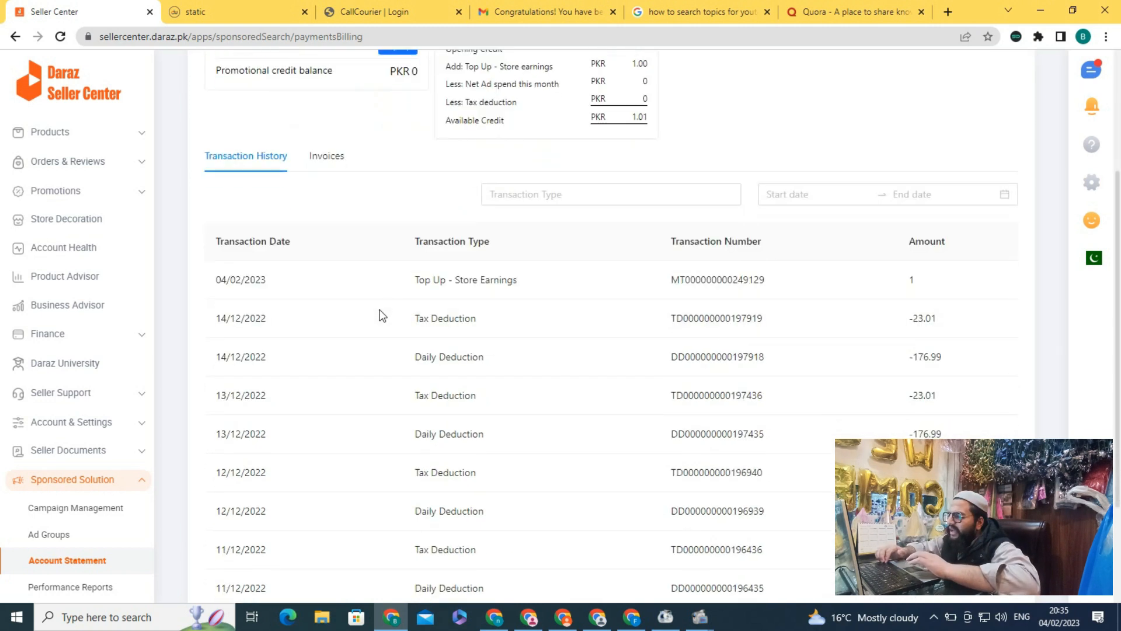
pyautogui.scroll(3, 381, 314)
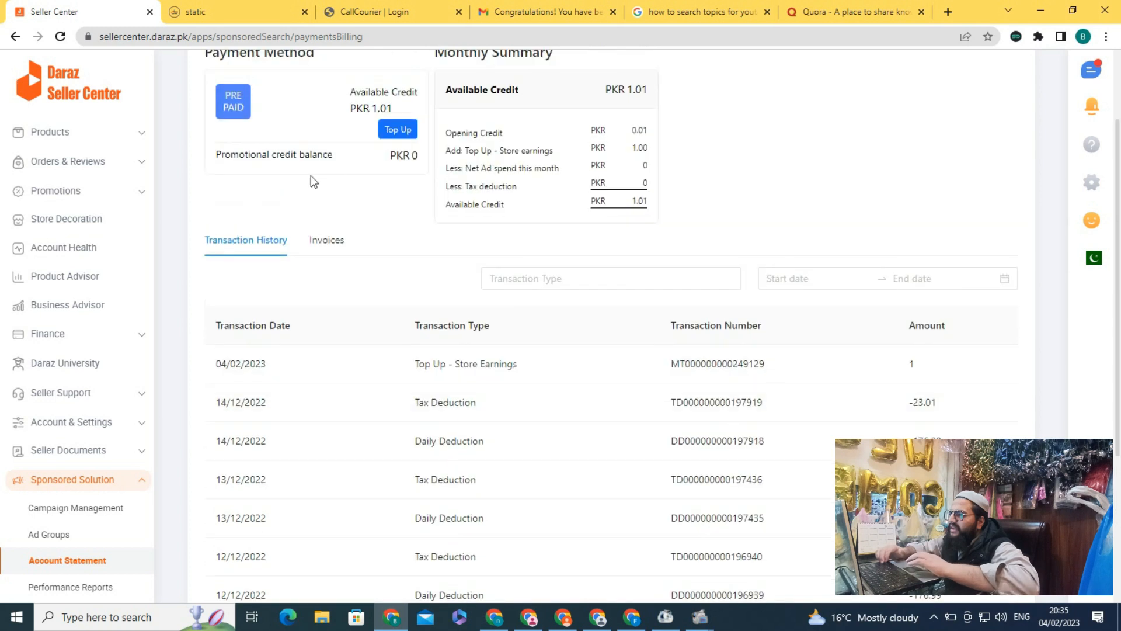
pyautogui.click(324, 243)
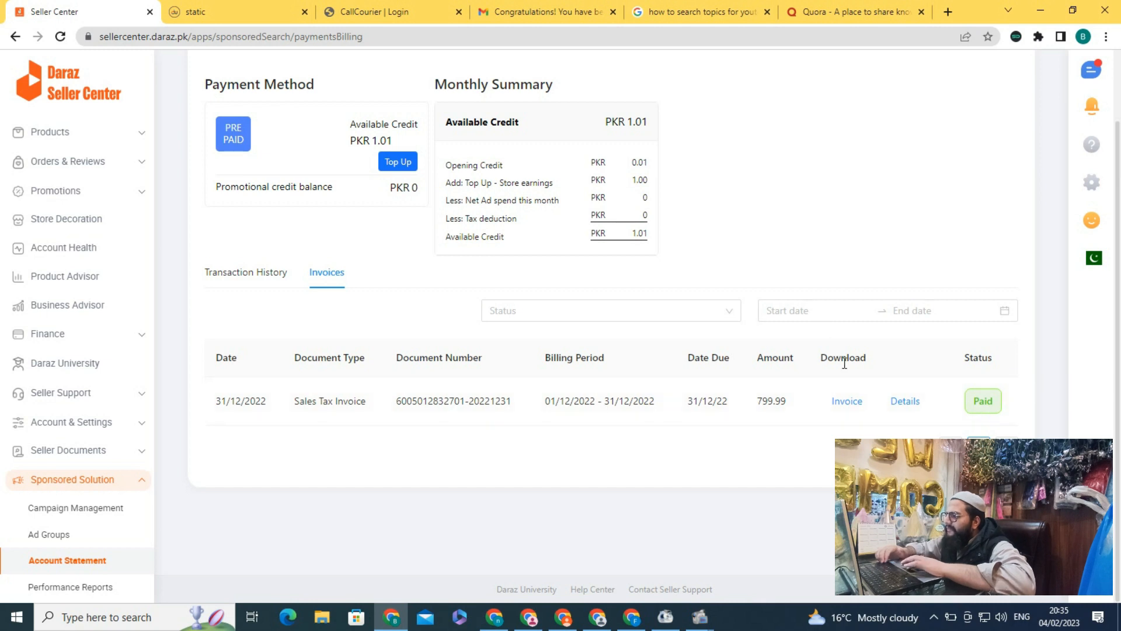
pyautogui.click(246, 273)
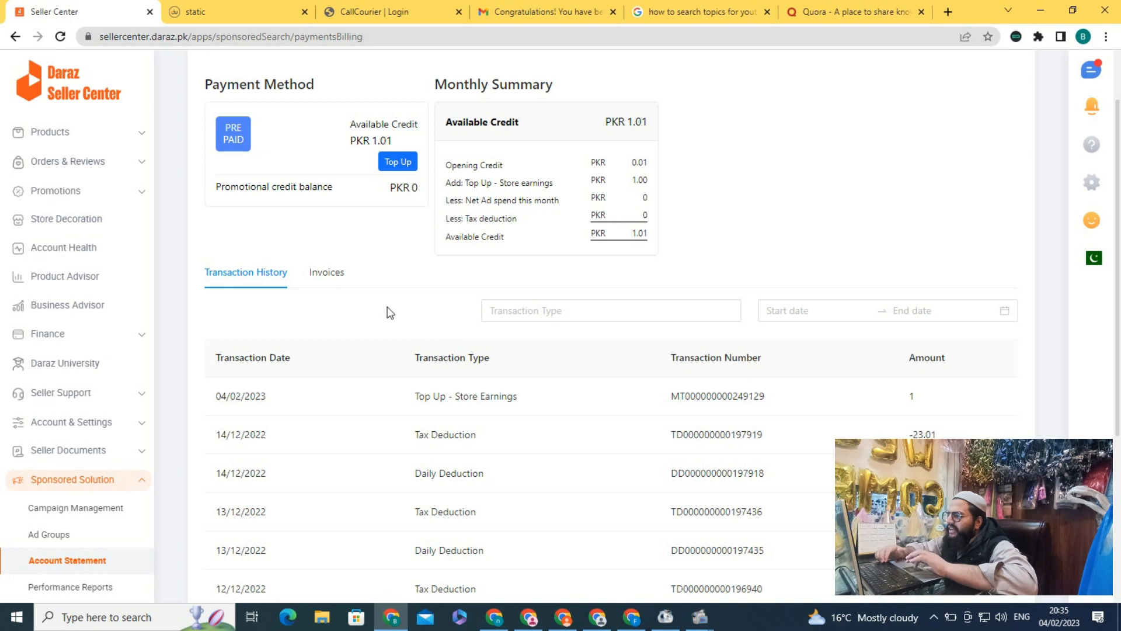
pyautogui.scroll(-5, 528, 336)
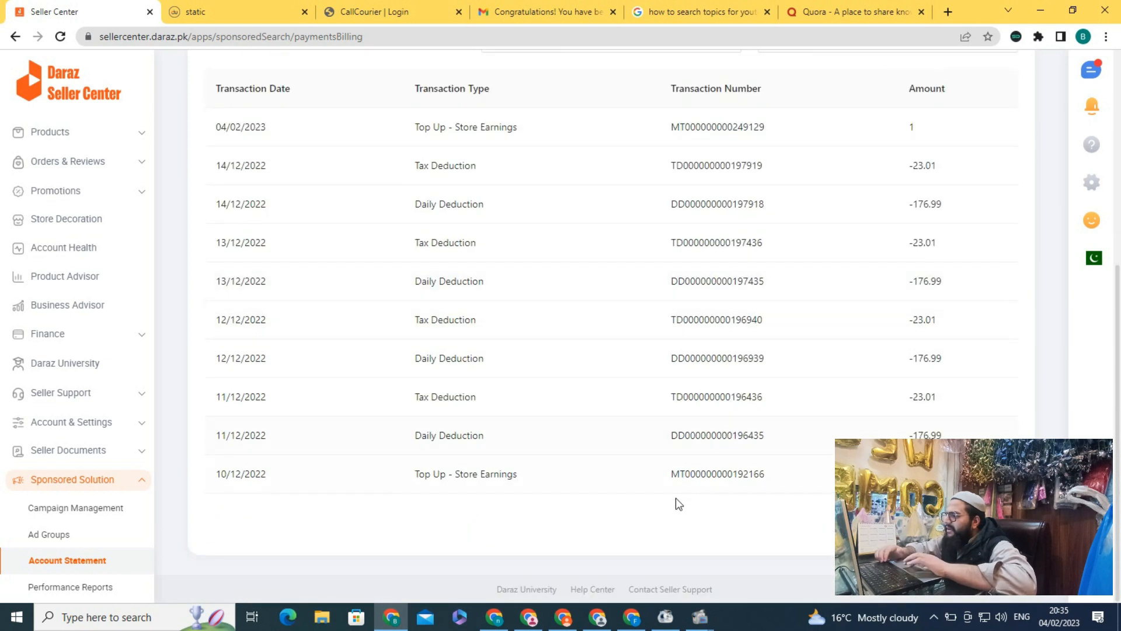
pyautogui.scroll(4, 542, 264)
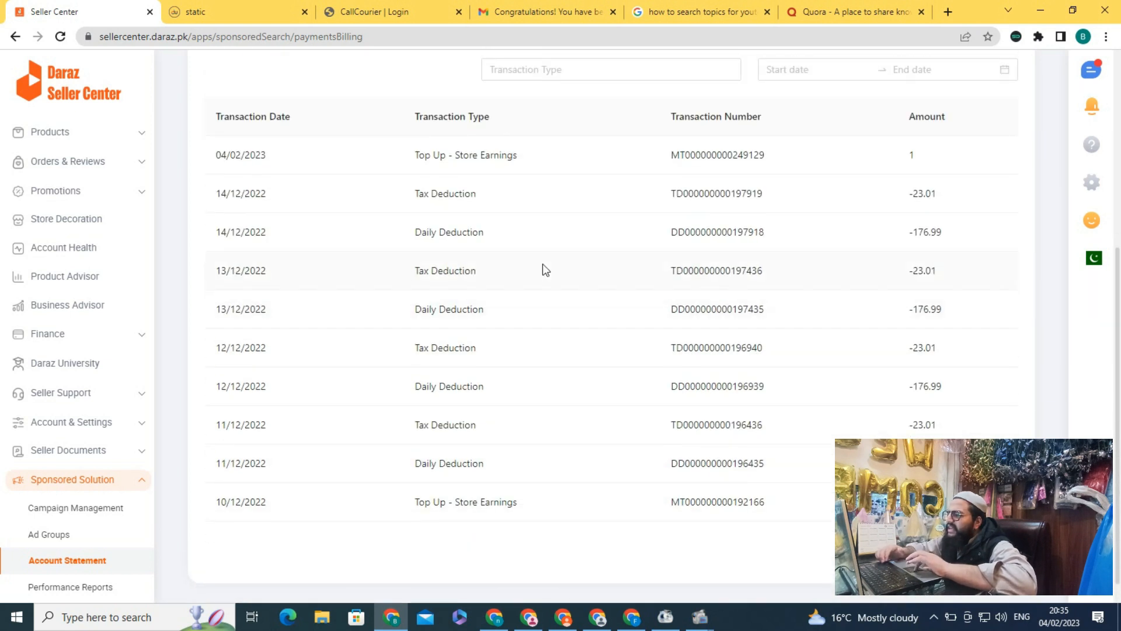
pyautogui.scroll(2, 318, 233)
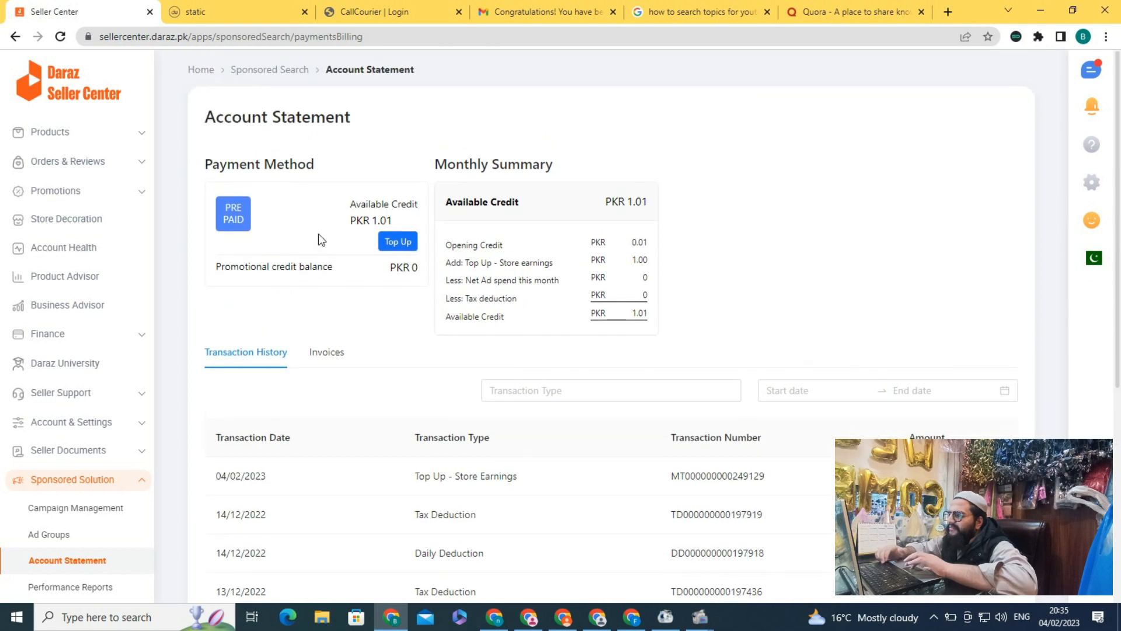
pyautogui.scroll(-1, 93, 567)
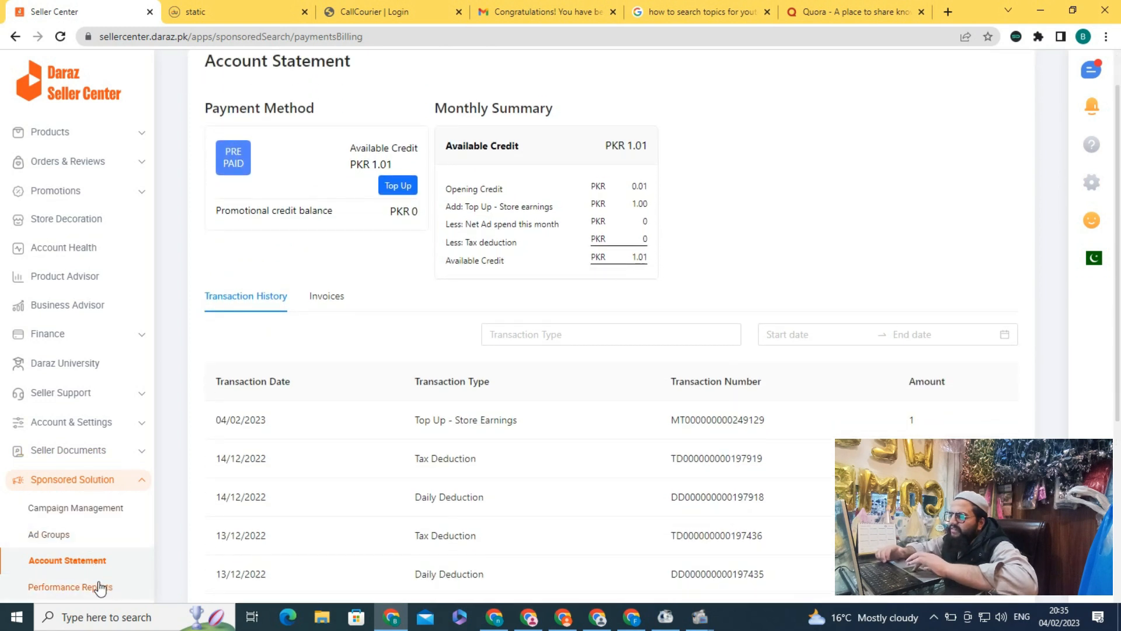
# - Open the sponsored ads performance reports and view the real-time figures for campaigns, promoted products and keywords
pyautogui.click(97, 588)
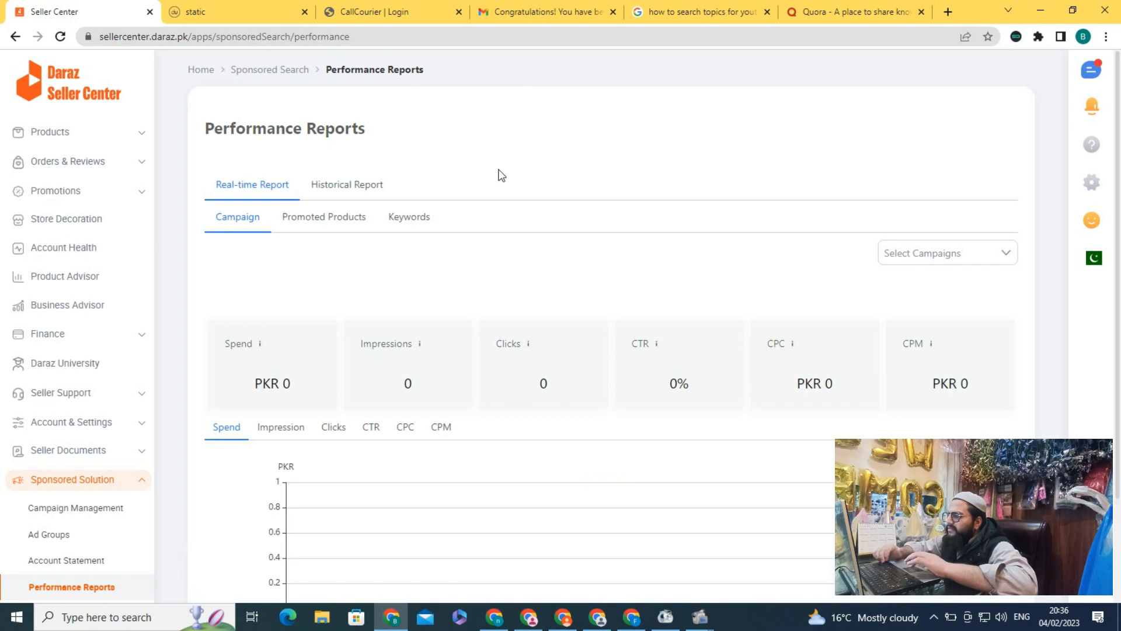
pyautogui.scroll(-3, 546, 115)
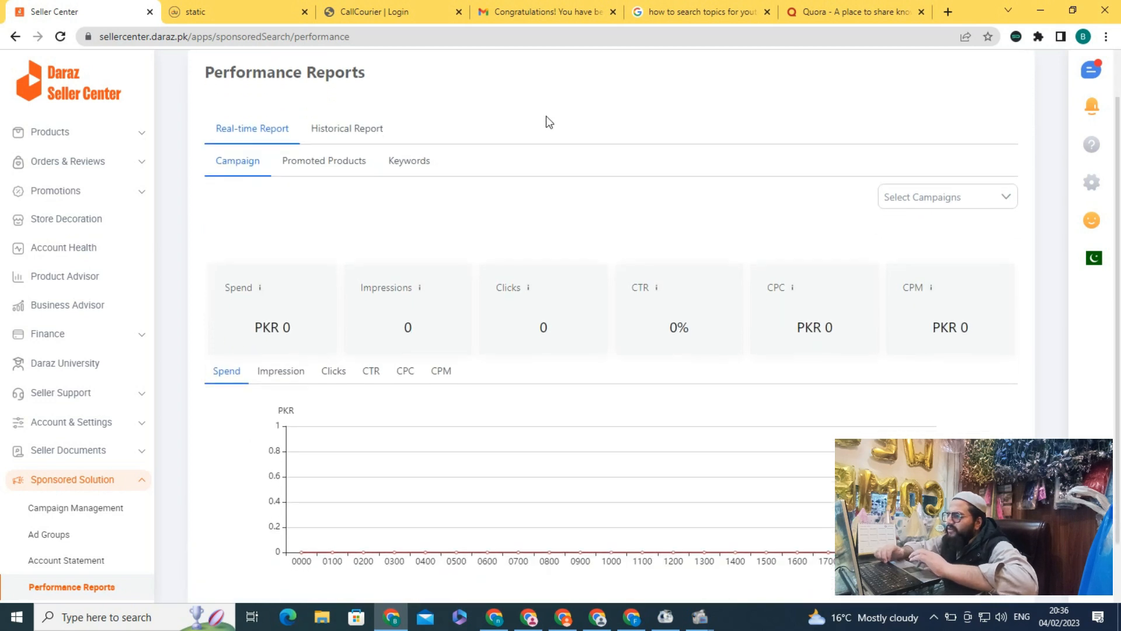
pyautogui.scroll(1, 341, 143)
pyautogui.scroll(1, 409, 143)
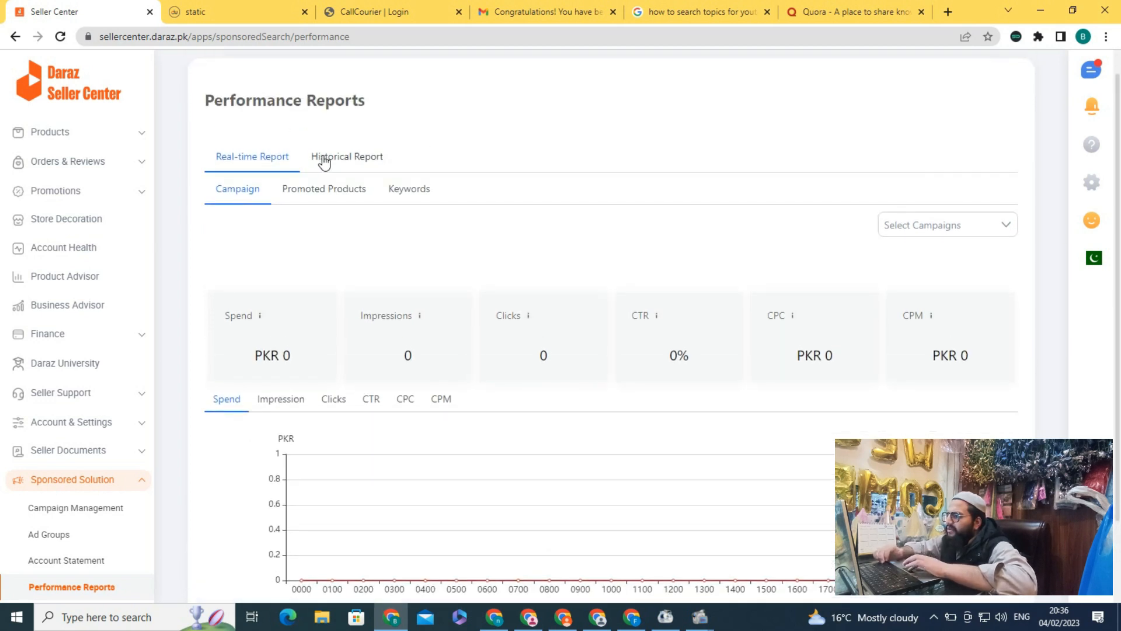
pyautogui.click(317, 200)
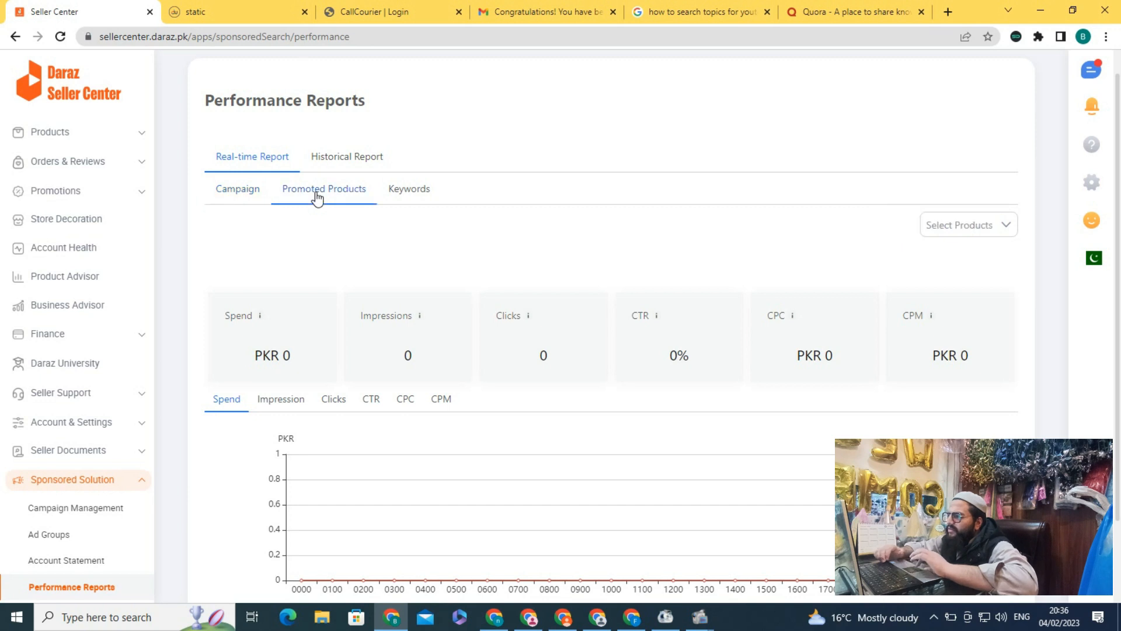
pyautogui.click(402, 188)
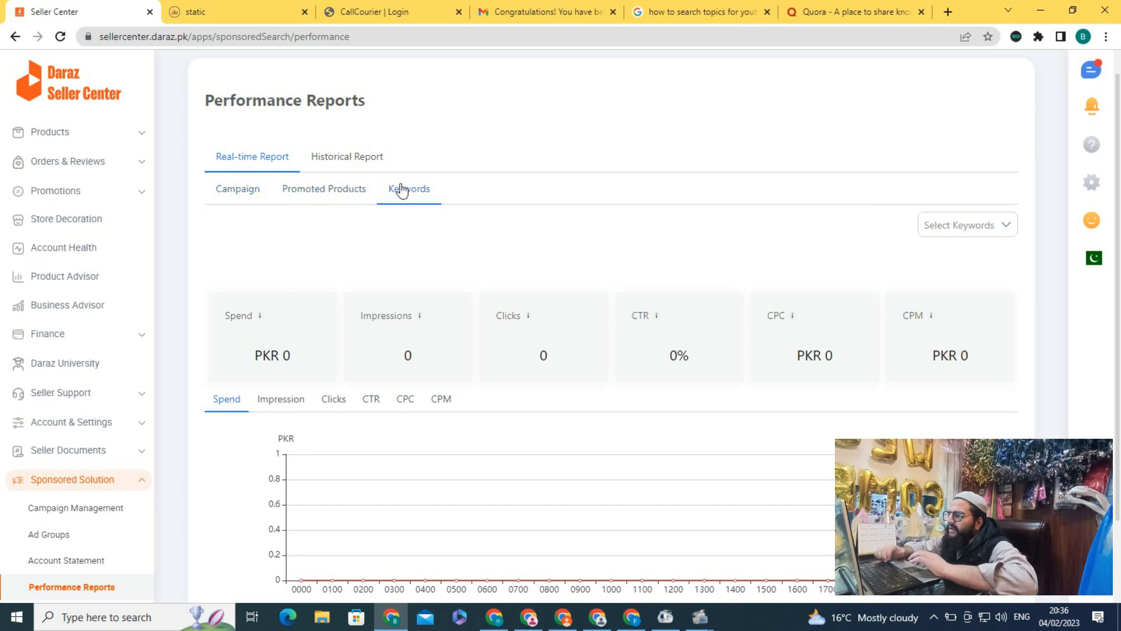
# - Show the historical campaign report for the period from 2022-11-05 to 2023-02-03
pyautogui.click(330, 158)
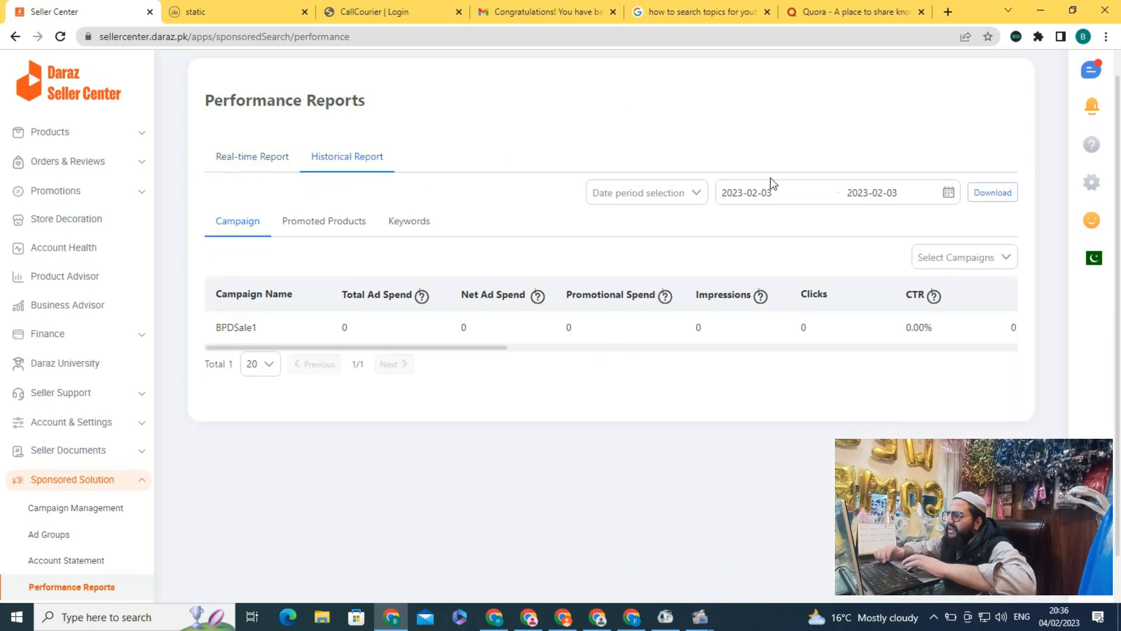
pyautogui.click(754, 192)
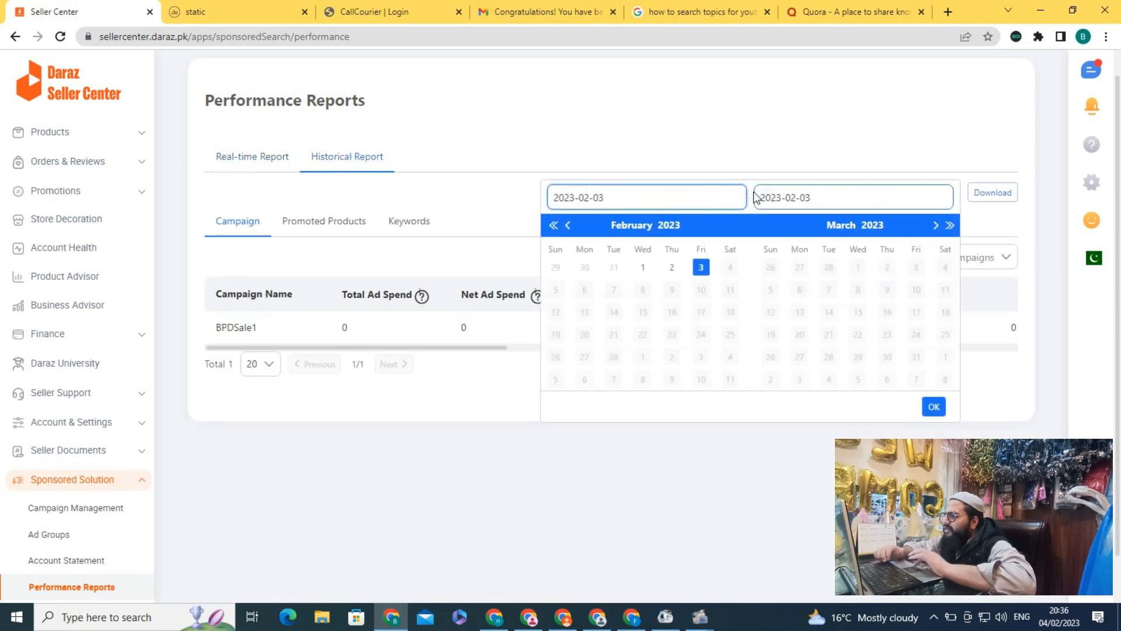
pyautogui.click(569, 226)
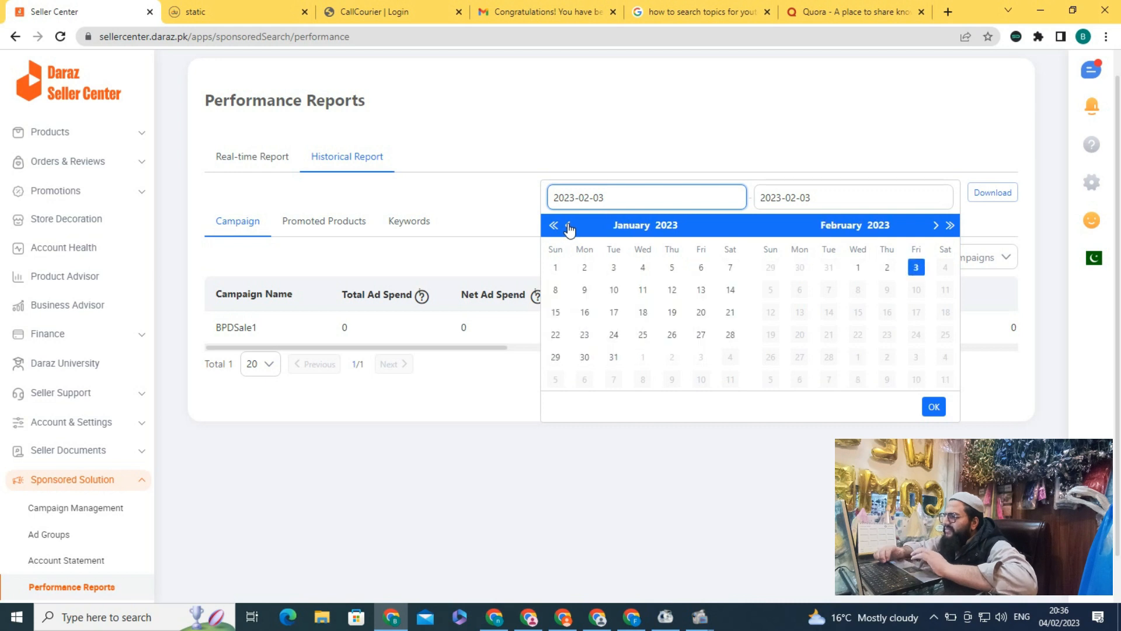
pyautogui.click(568, 226)
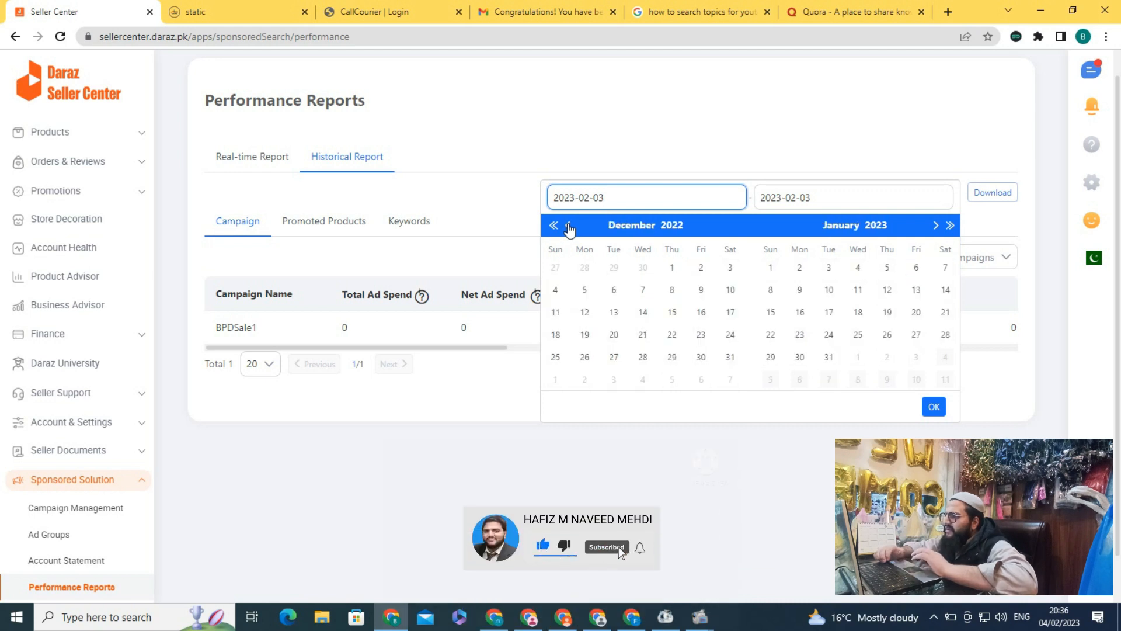
pyautogui.click(569, 226)
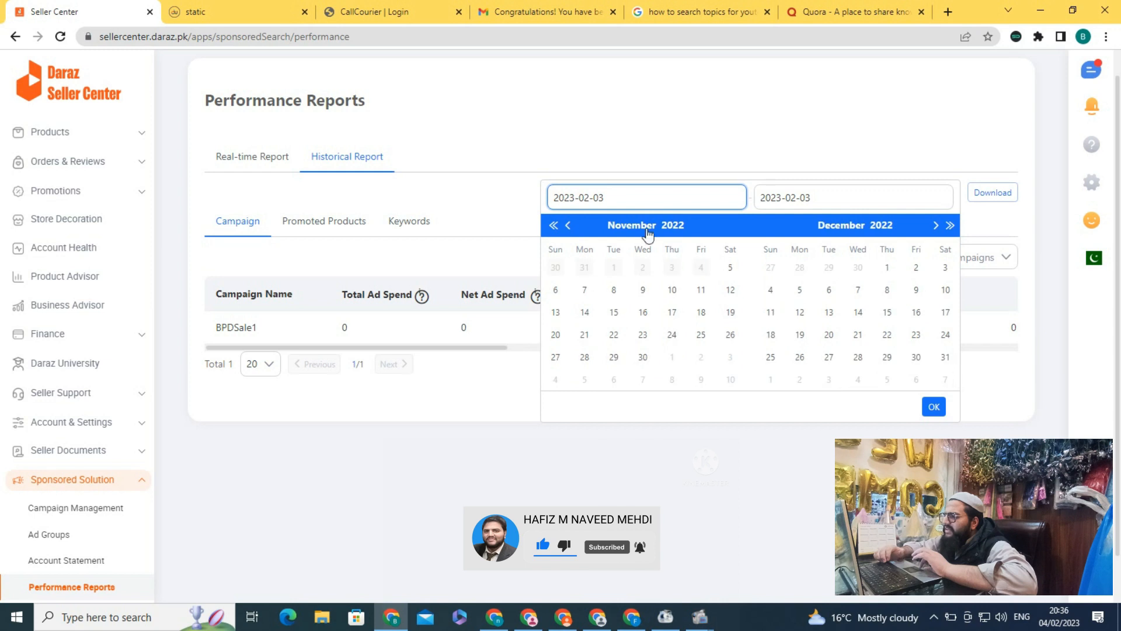
pyautogui.click(731, 268)
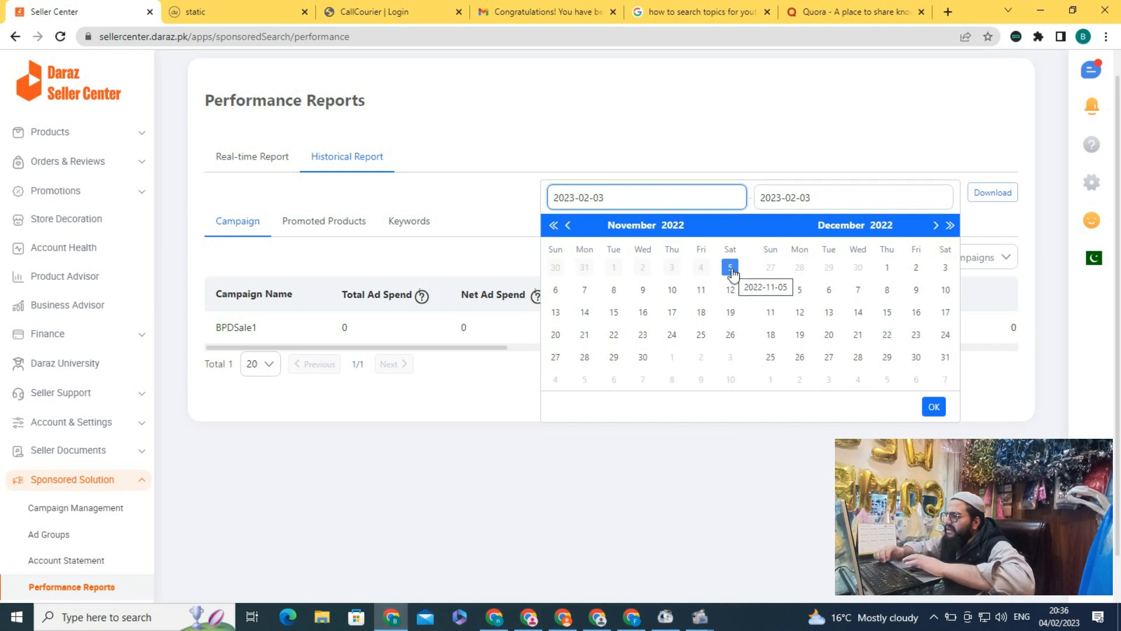
pyautogui.click(933, 407)
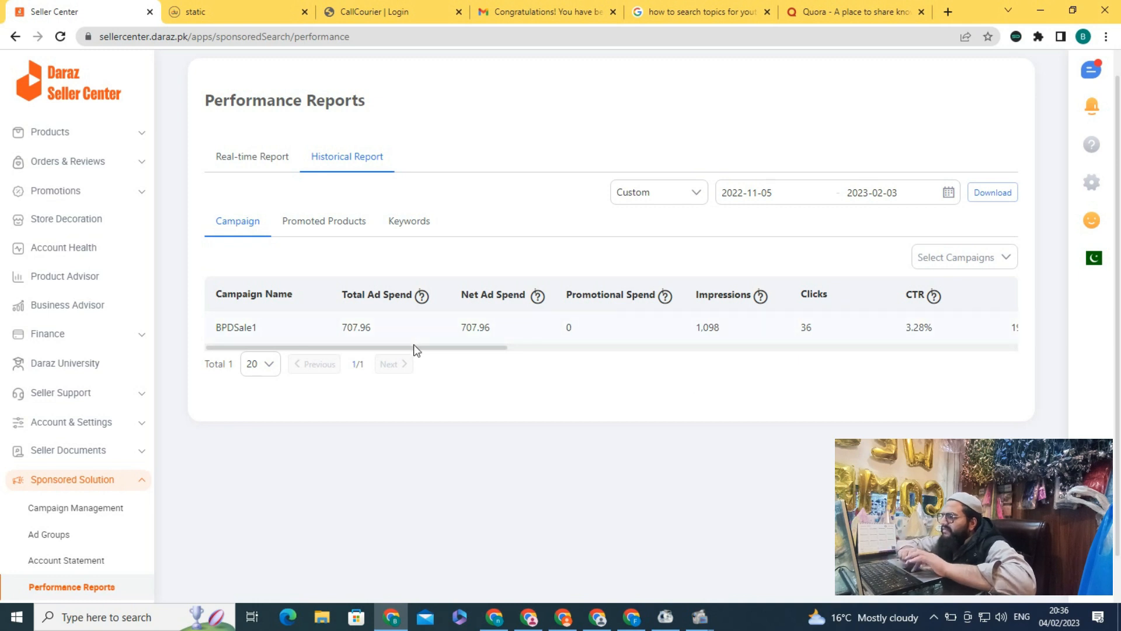
# - Examine the BPDSale1 campaign's historical metrics across all columns, from CTR, CPC and CPM to the direct and store conversion figures
pyautogui.moveTo(414, 347); pyautogui.dragTo(604, 366)
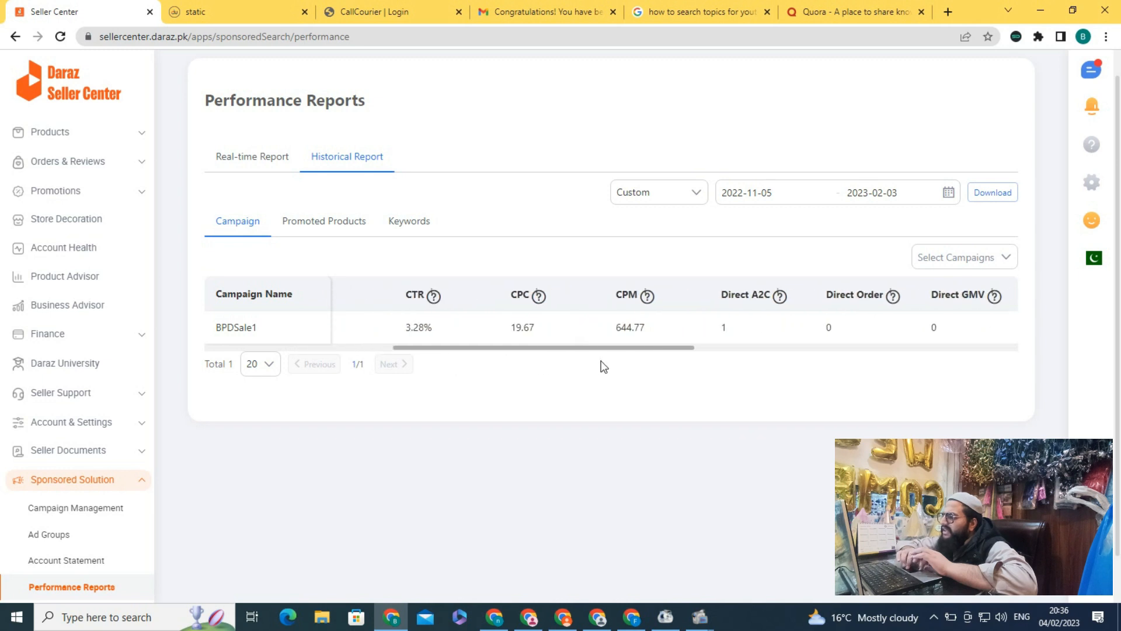
pyautogui.moveTo(604, 366); pyautogui.dragTo(716, 363)
pyautogui.moveTo(619, 358); pyautogui.dragTo(584, 350)
pyautogui.moveTo(633, 318); pyautogui.dragTo(841, 358)
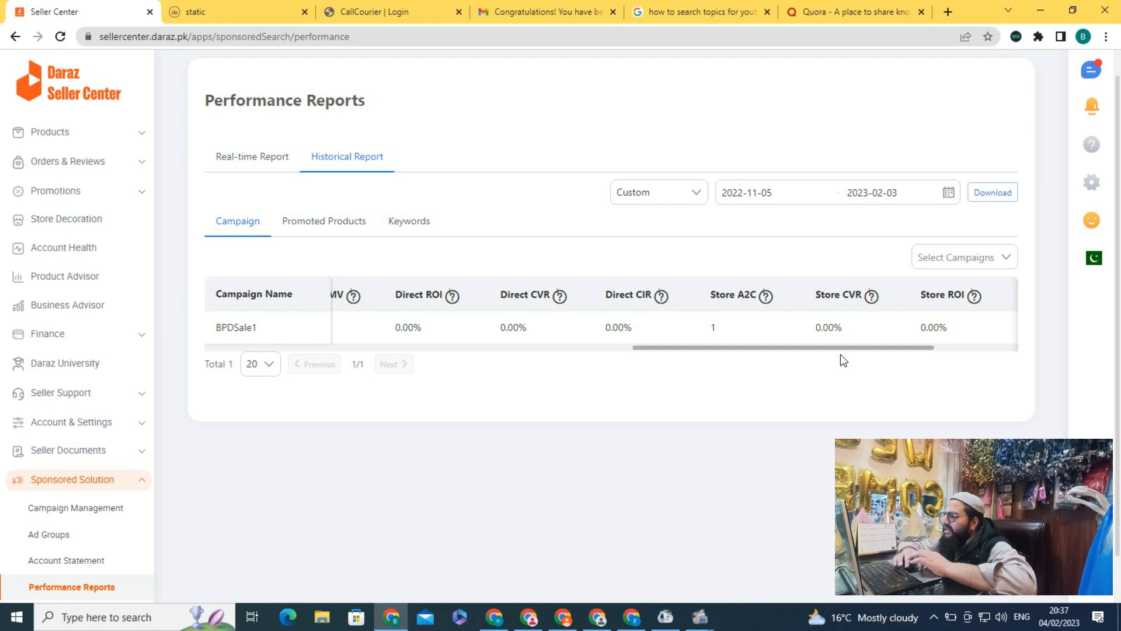
pyautogui.moveTo(840, 354); pyautogui.dragTo(707, 345)
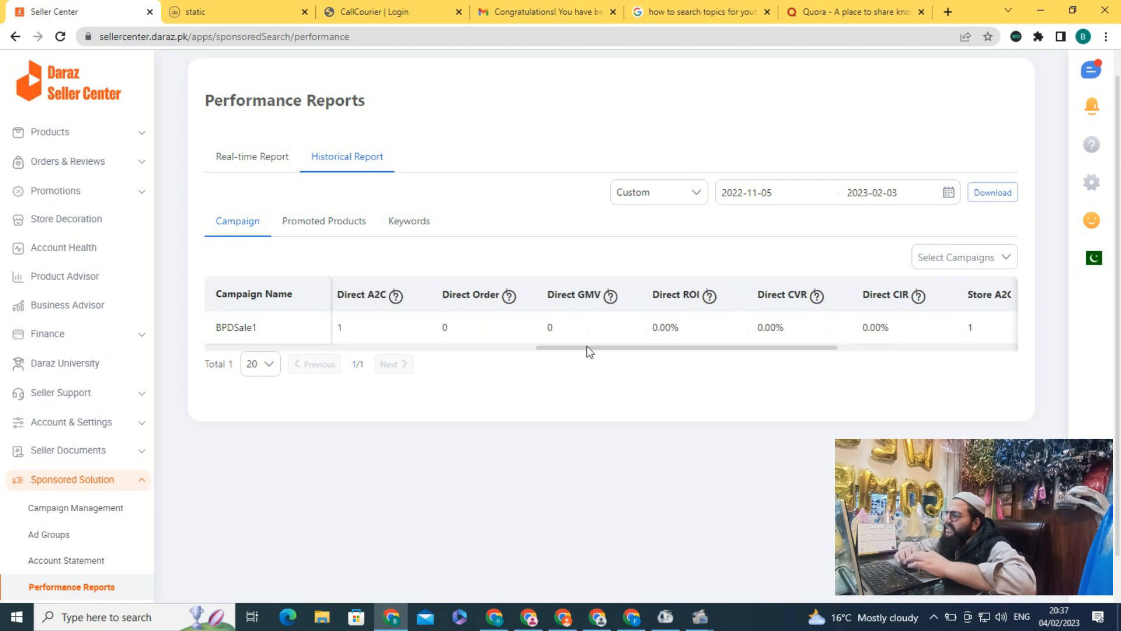
pyautogui.click(486, 348)
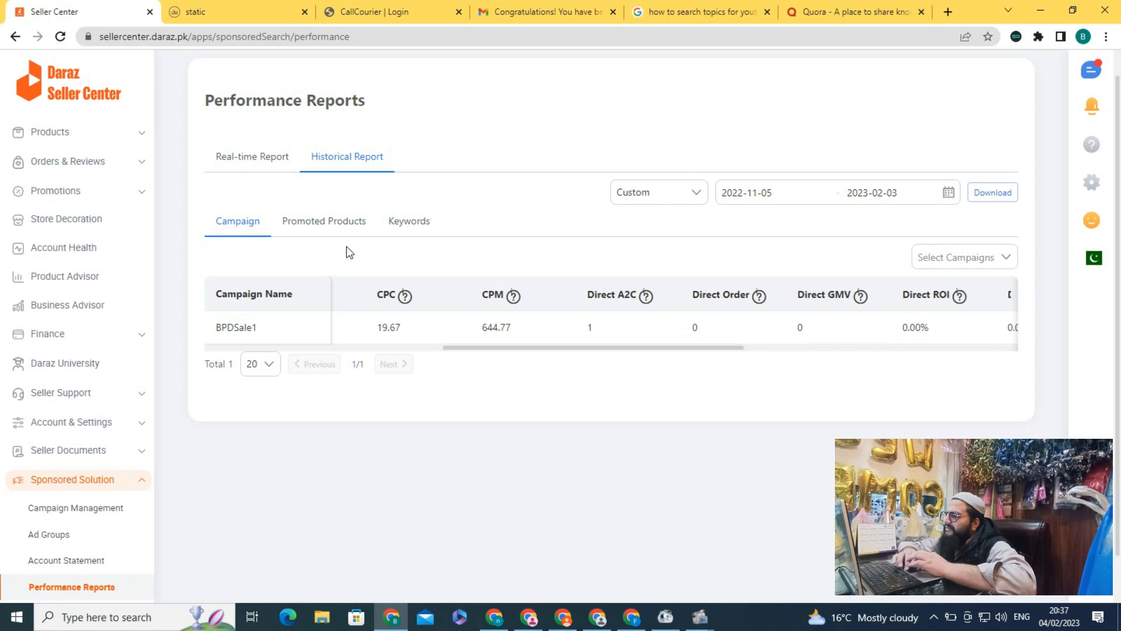
# - View the historical report's figures by promoted product and by keyword
pyautogui.click(325, 226)
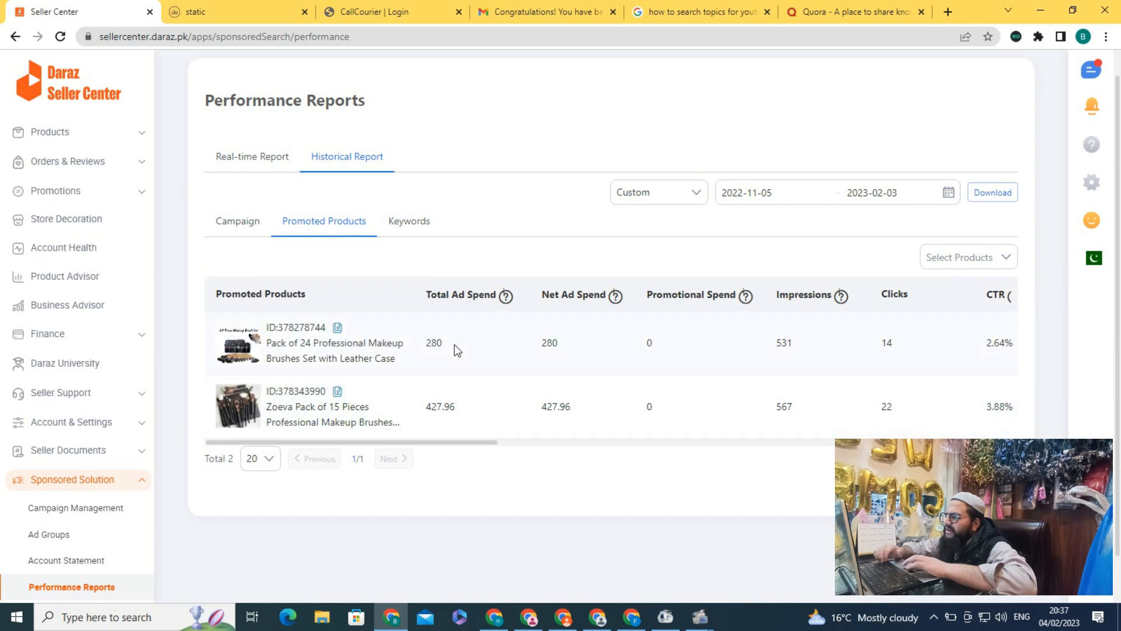
pyautogui.moveTo(472, 442); pyautogui.dragTo(411, 317)
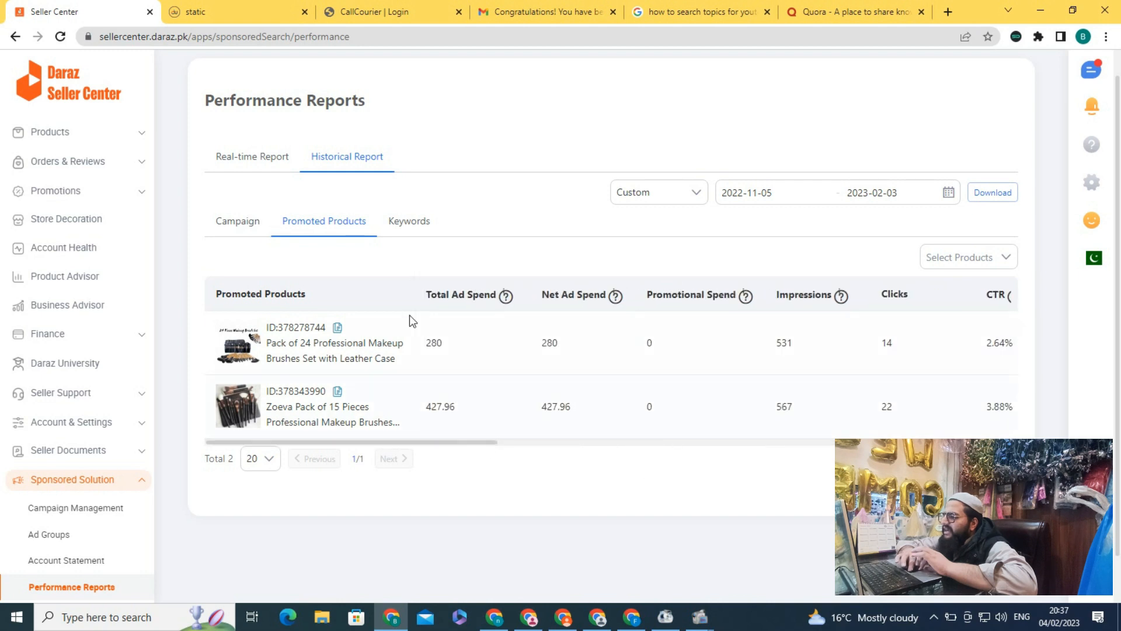
pyautogui.click(407, 229)
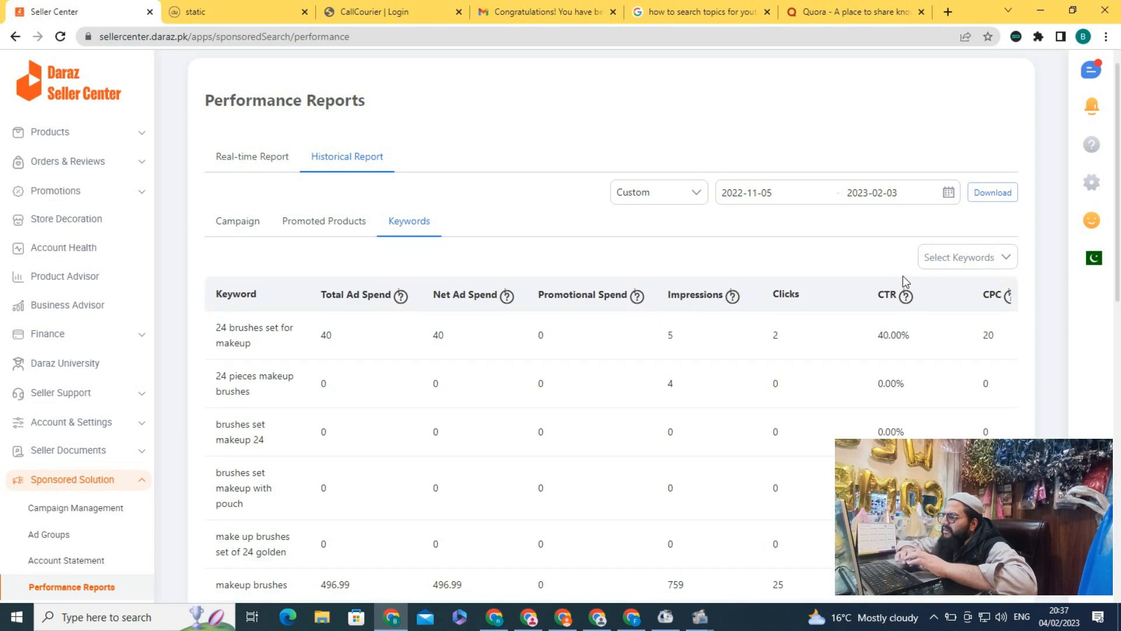
# - Examine the total ad spend, impressions, clicks, CTR and CPC of every keyword in the historical keyword report
pyautogui.scroll(-1, 777, 266)
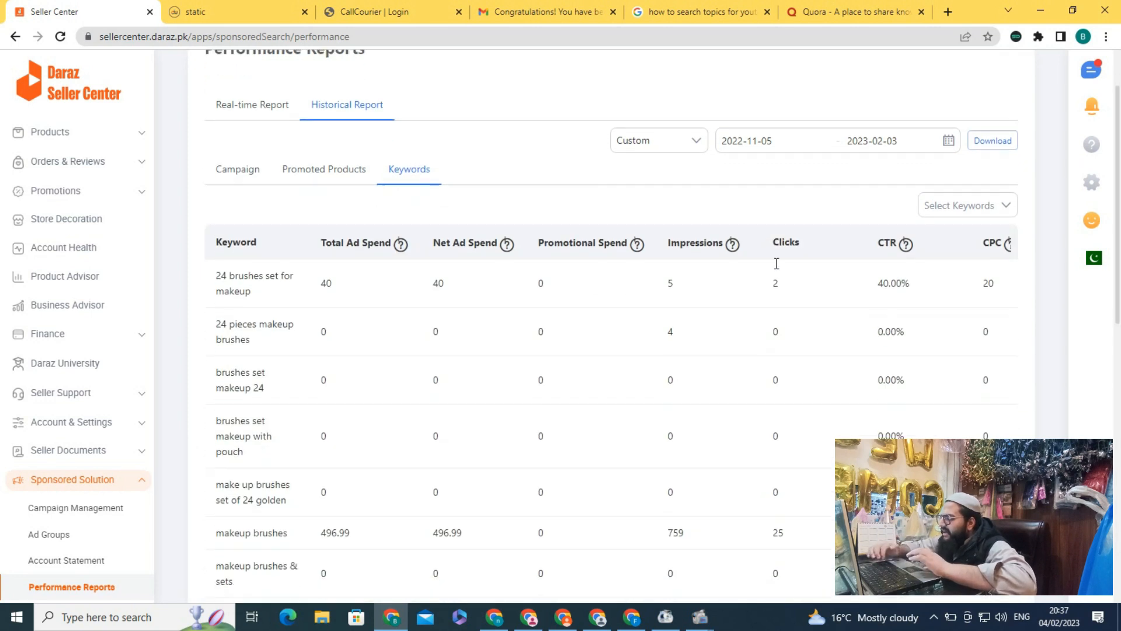
pyautogui.scroll(-3, 468, 208)
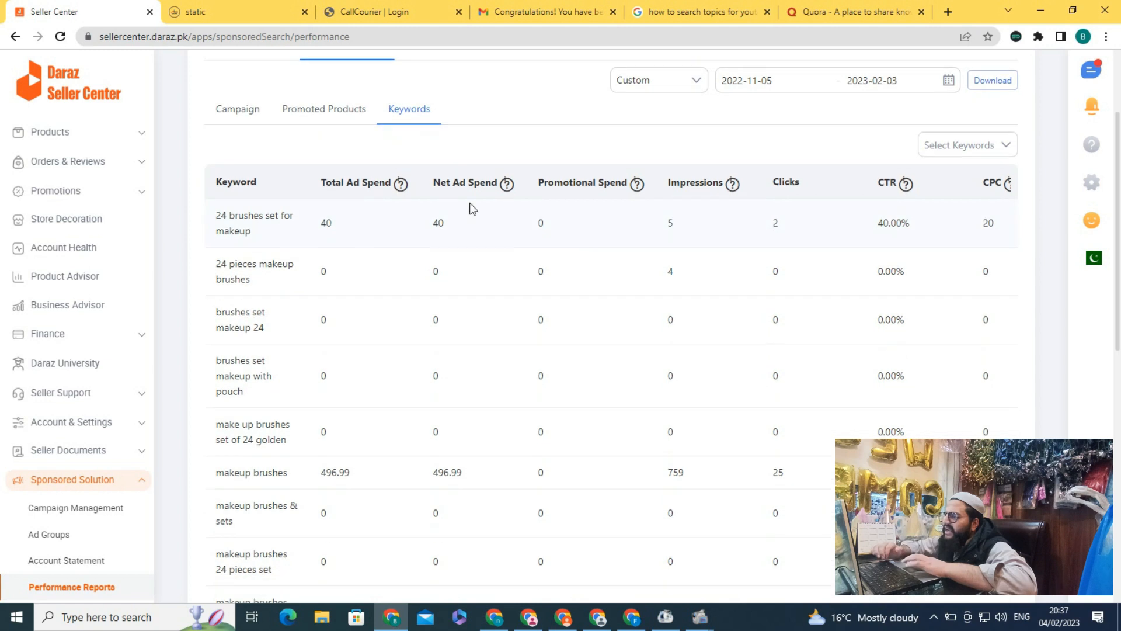
pyautogui.scroll(-6, 239, 214)
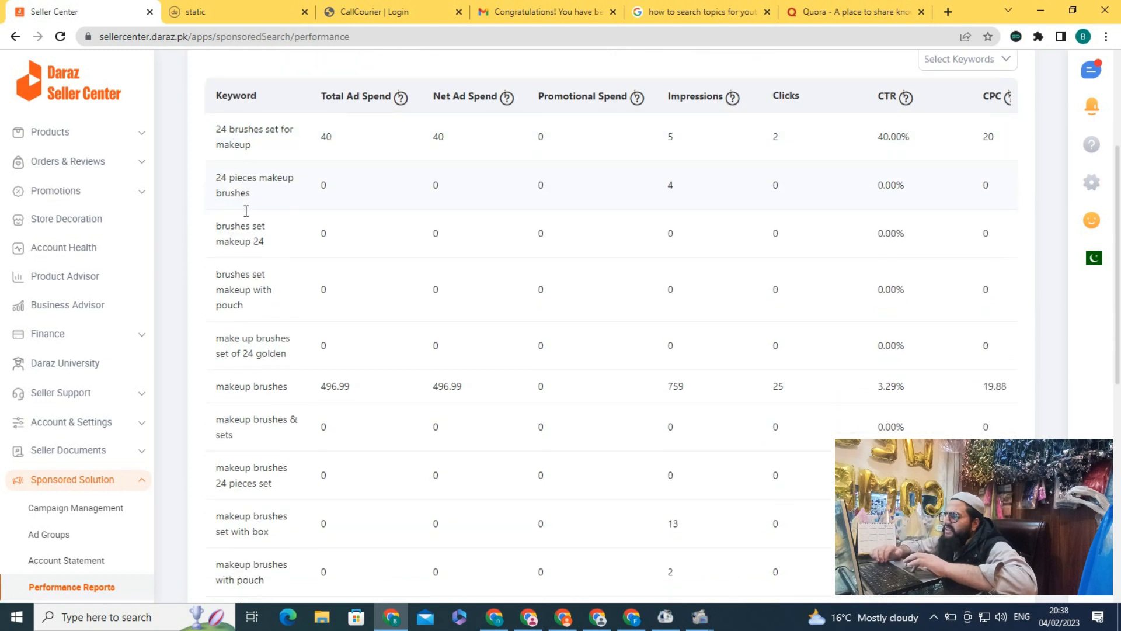
pyautogui.scroll(-2, 250, 389)
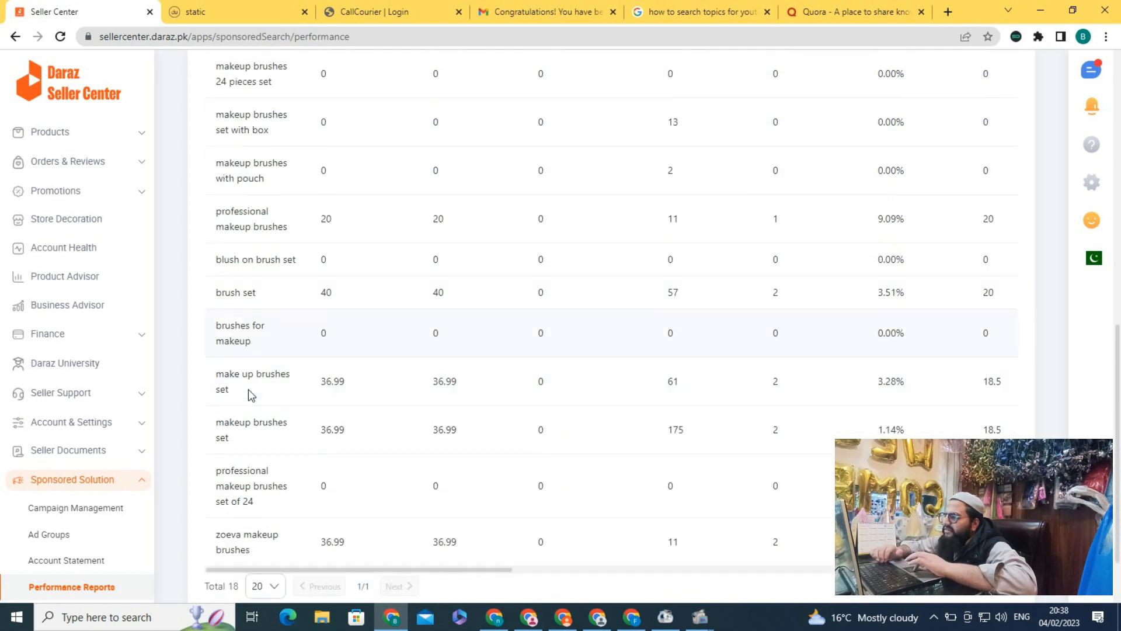
pyautogui.scroll(1, 253, 303)
pyautogui.scroll(6, 254, 303)
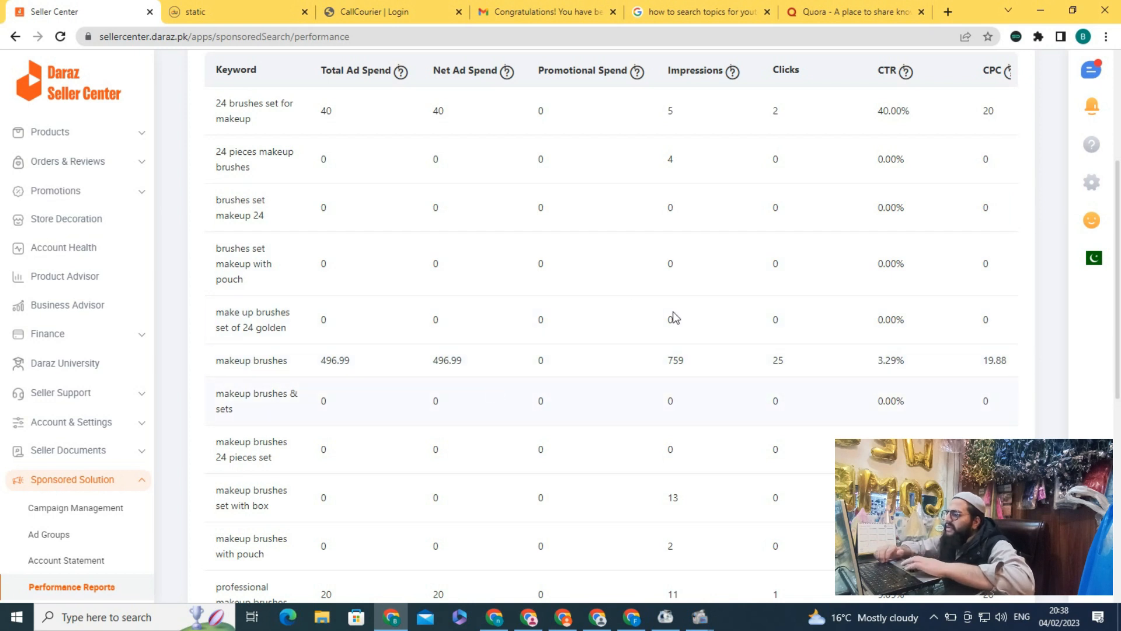
pyautogui.scroll(-1, 761, 322)
pyautogui.scroll(-4, 760, 317)
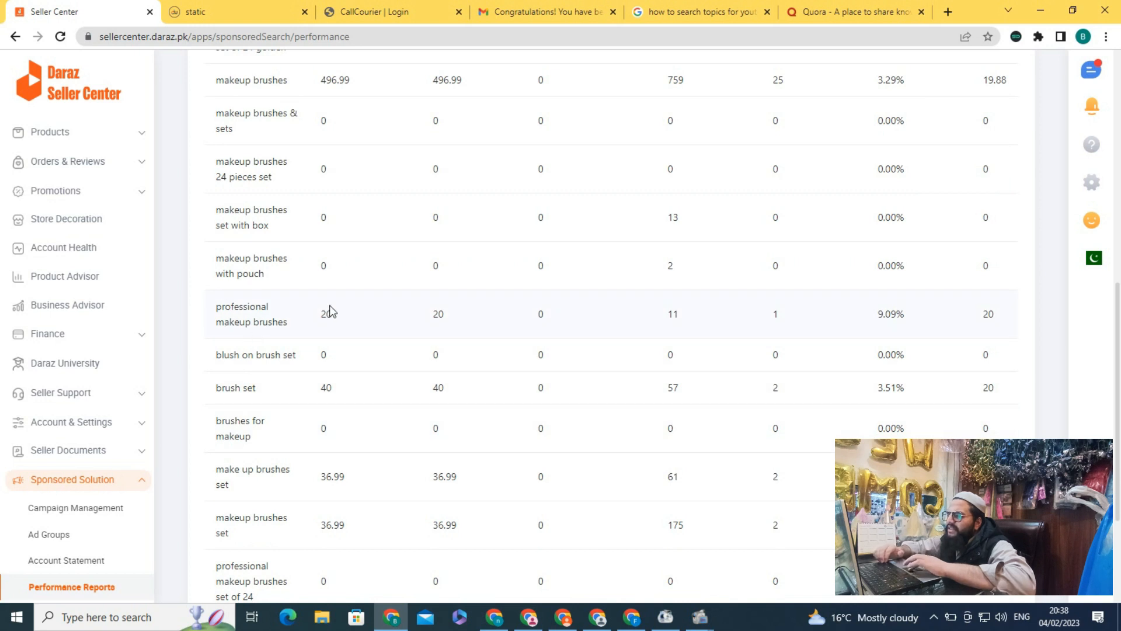
pyautogui.scroll(-1, 332, 316)
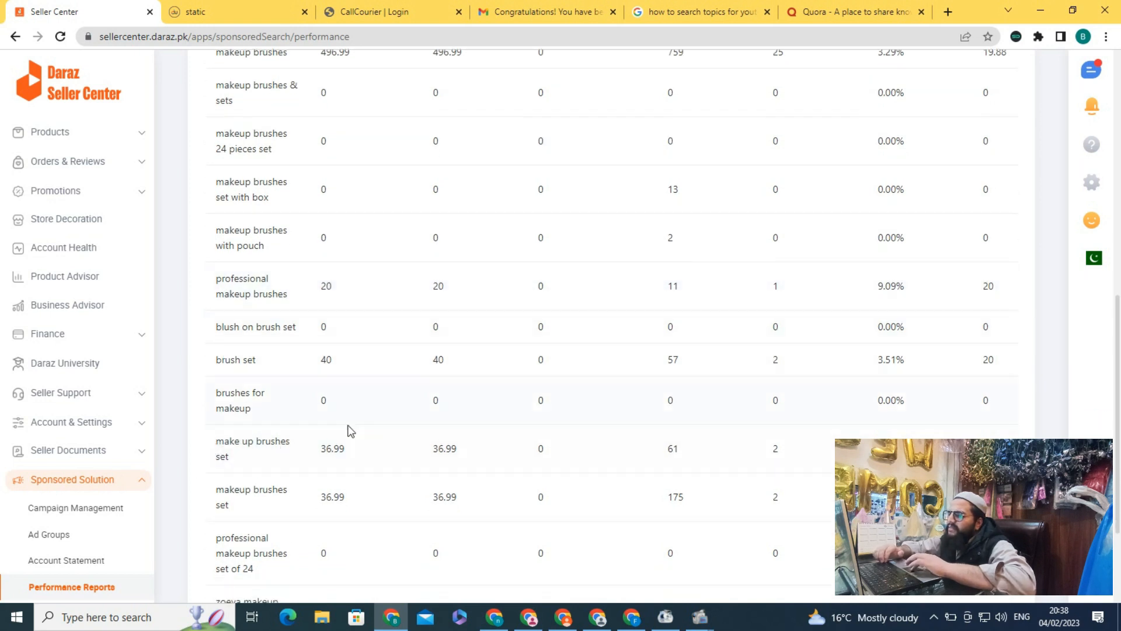
pyautogui.scroll(-1, 349, 435)
pyautogui.scroll(-2, 349, 437)
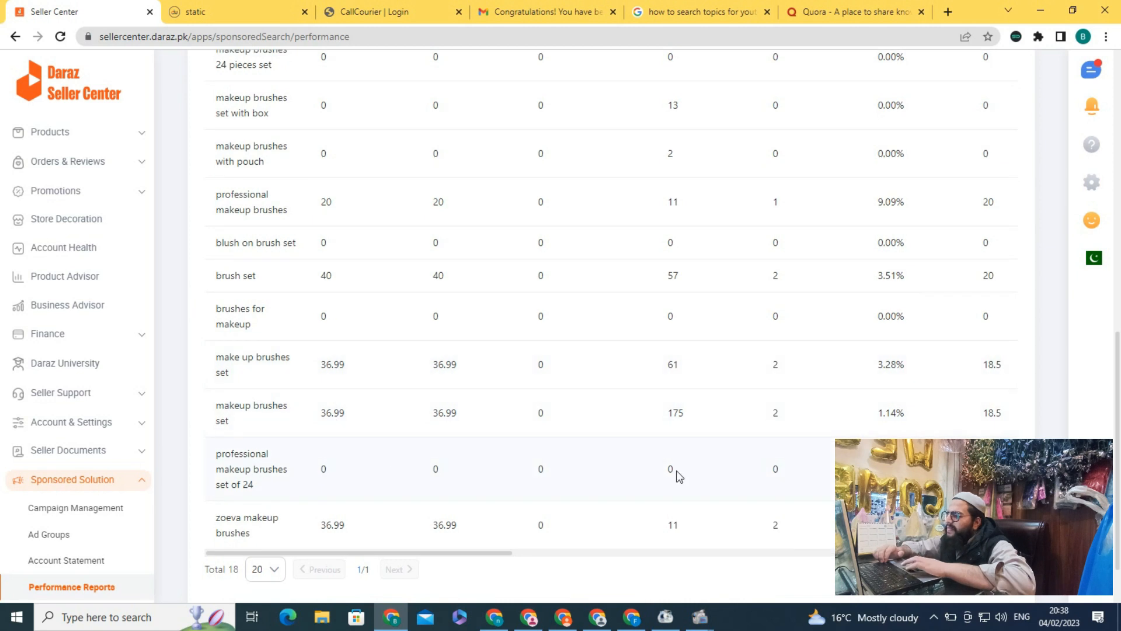
pyautogui.scroll(12, 673, 425)
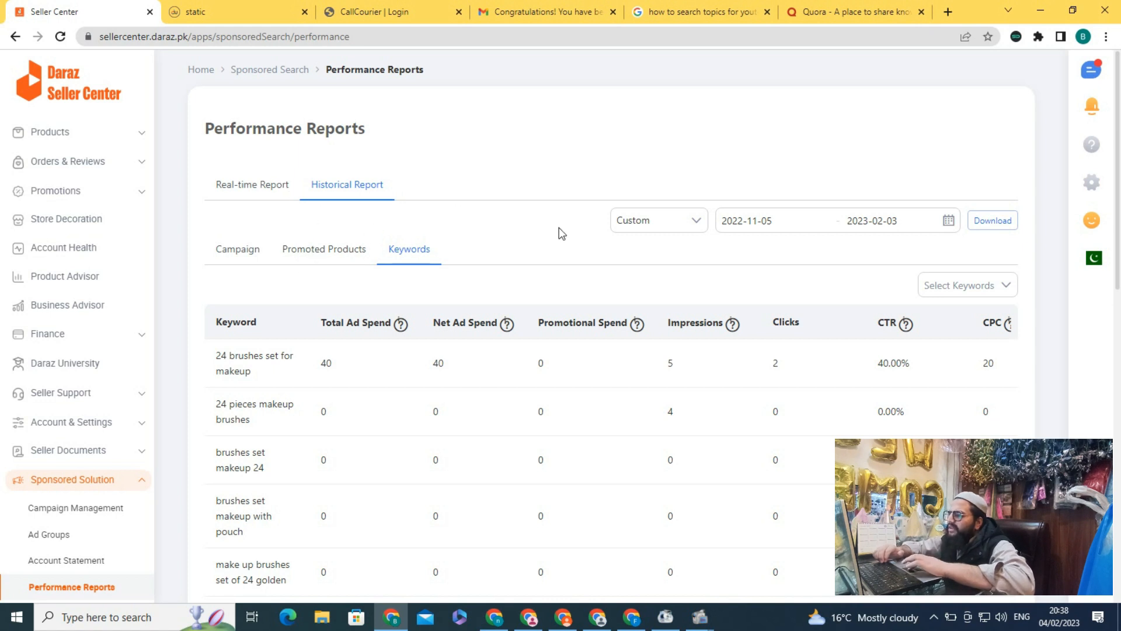
pyautogui.scroll(-5, 562, 234)
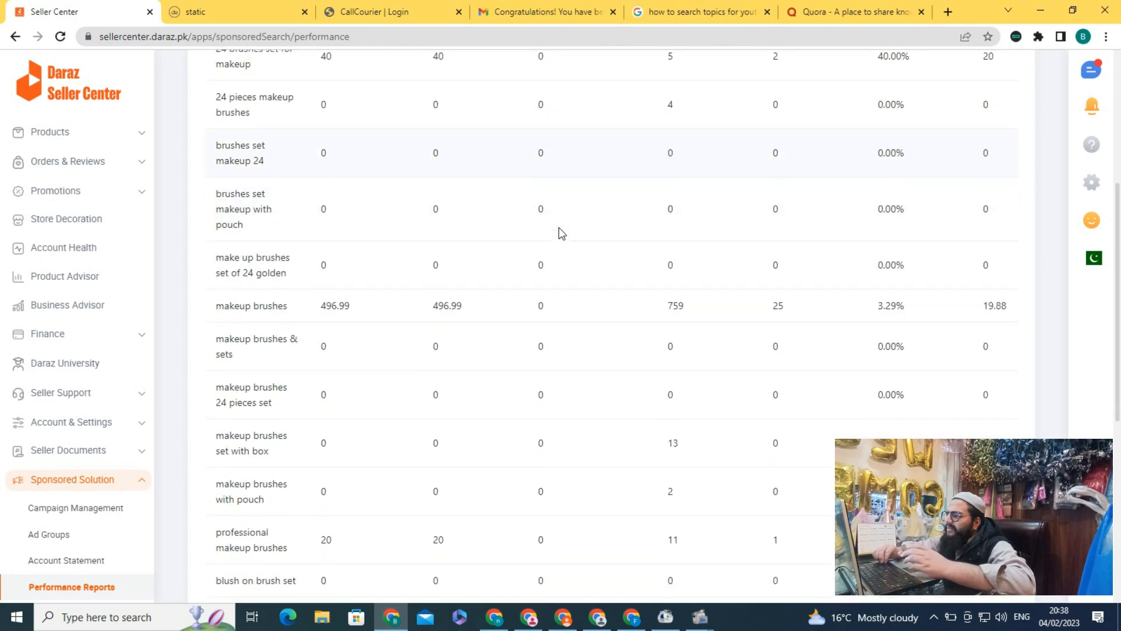
pyautogui.scroll(-6, 562, 233)
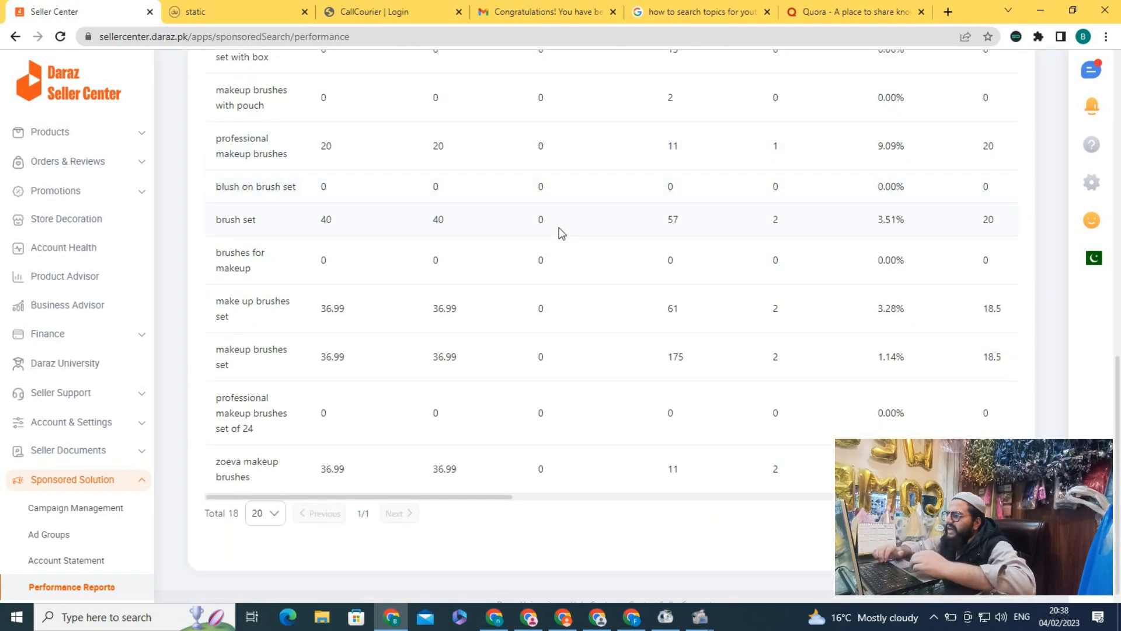
pyautogui.scroll(-1, 559, 227)
pyautogui.scroll(12, 559, 228)
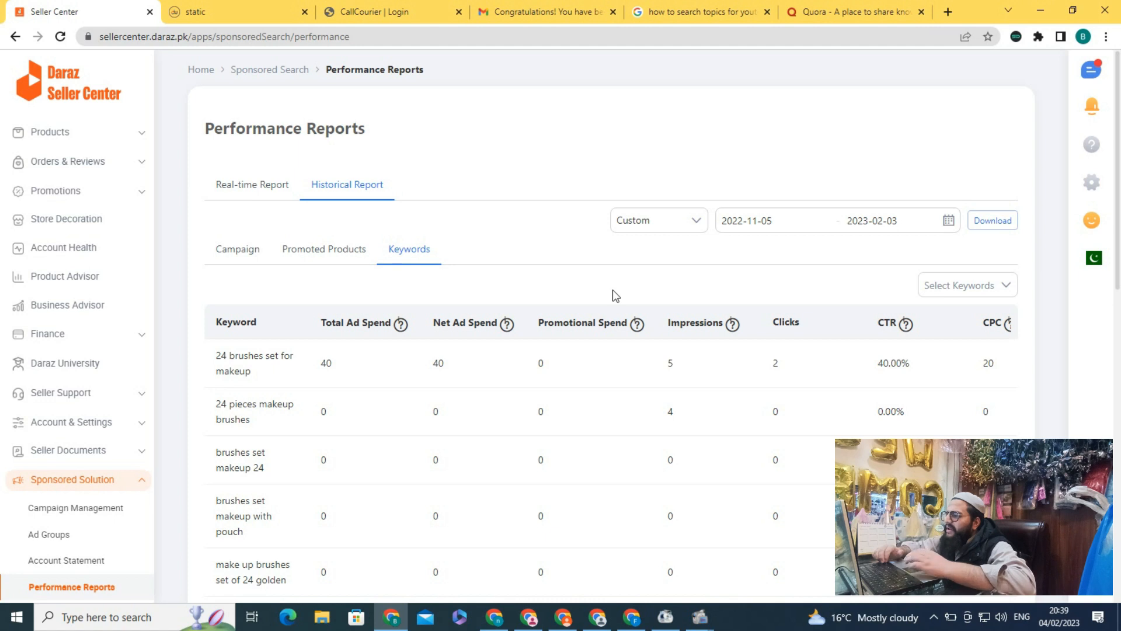
# - Try to download the historical keyword report for 2022-11-05 to 2023-02-03 and return to the figures by campaign
pyautogui.click(1003, 221)
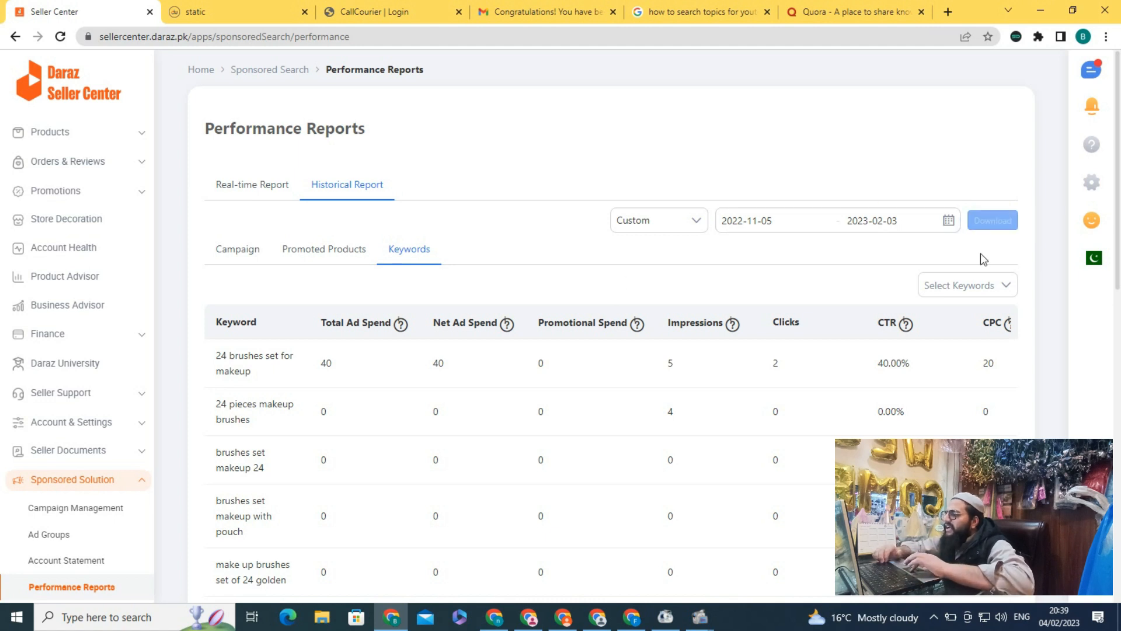
pyautogui.click(997, 226)
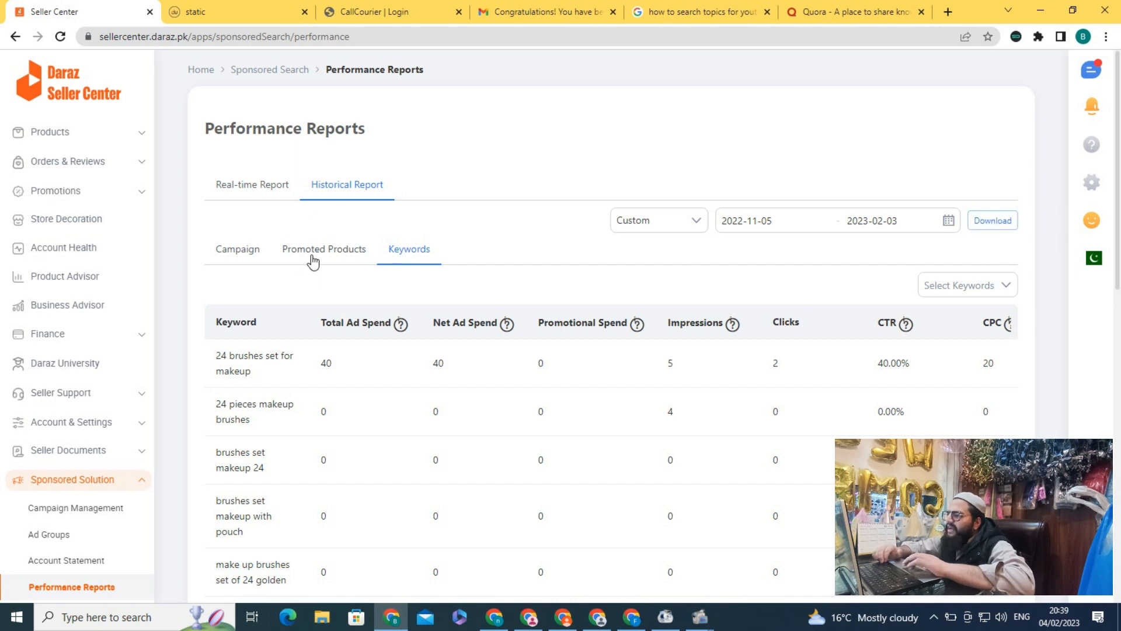
pyautogui.scroll(-1, 468, 292)
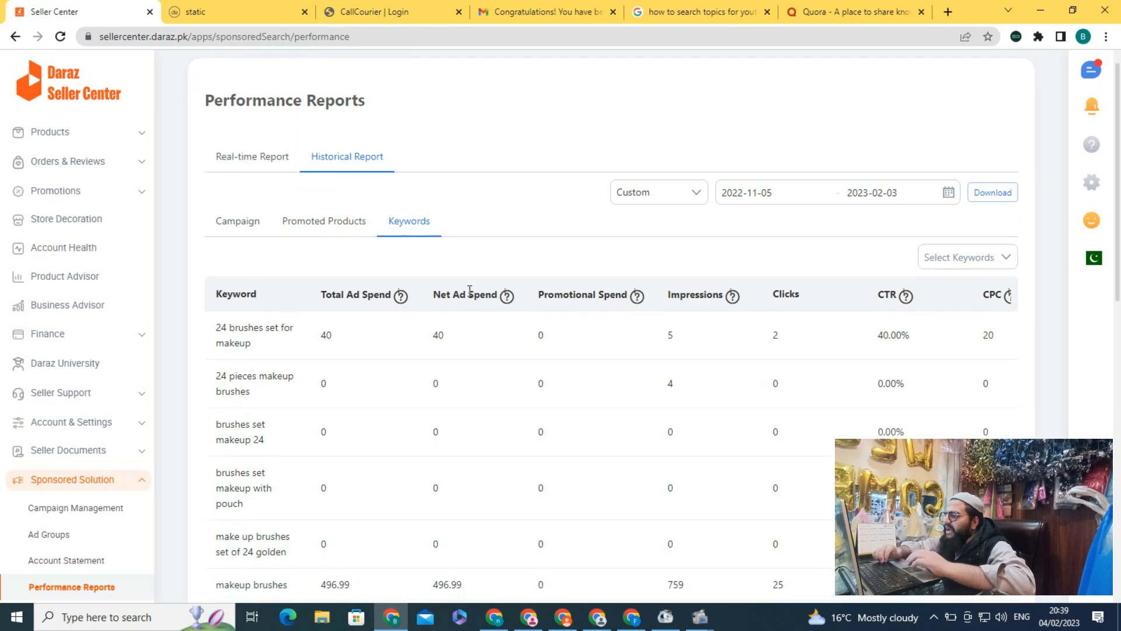
pyautogui.scroll(1, 468, 288)
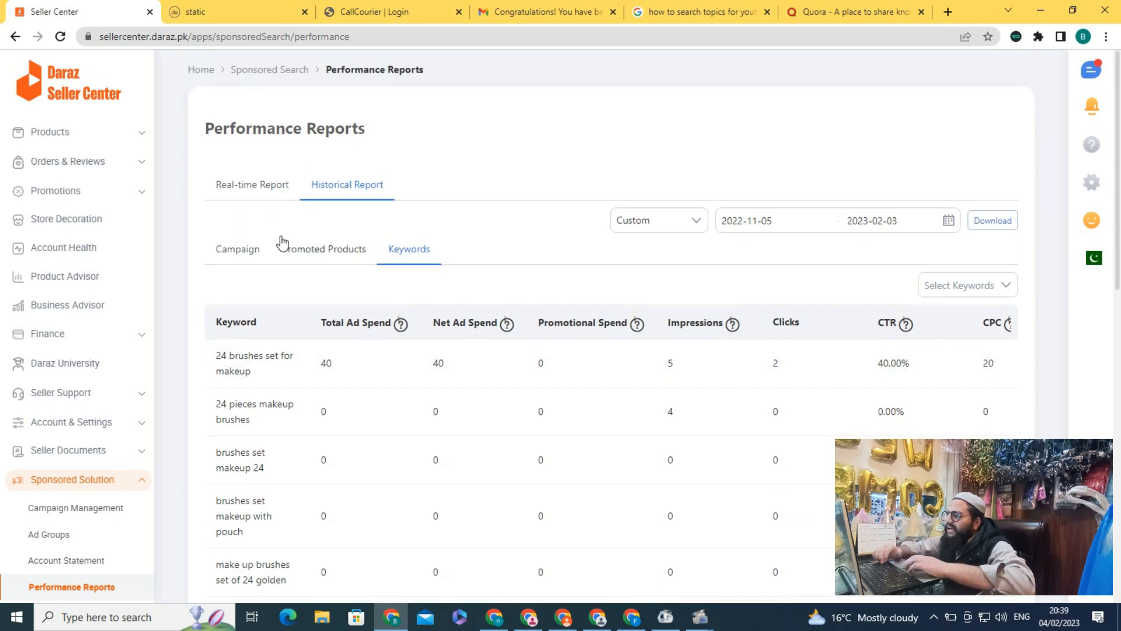
pyautogui.click(238, 248)
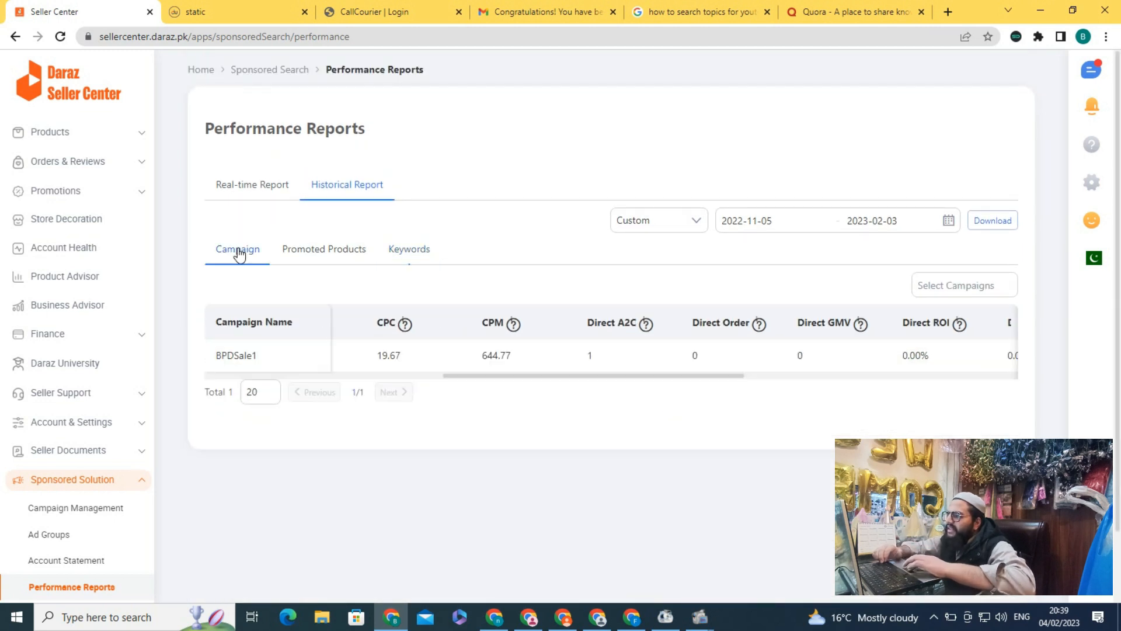